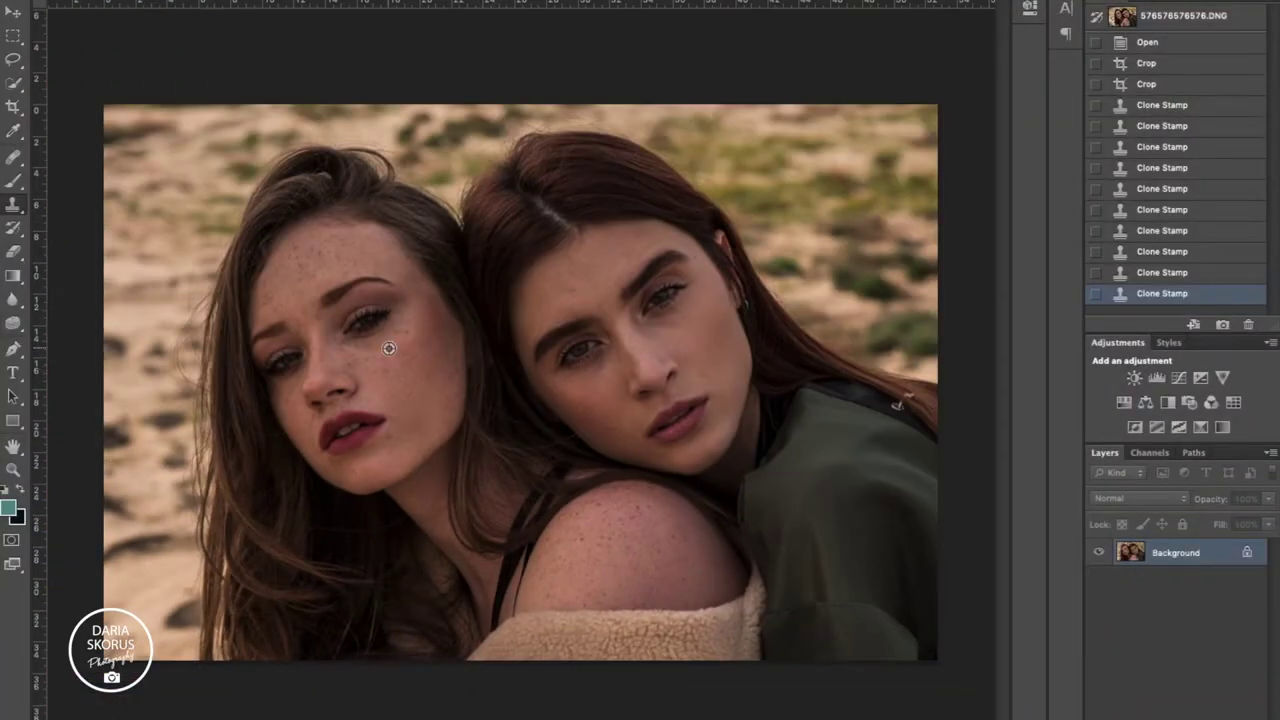
Zoom in on the faces and bring up the Spot Healing Brush tool flyout.
scroll(389, 349, "up", 2)
right_click(14, 157)
scroll(370, 413, "up", 2)
scroll(370, 413, "up", 2)
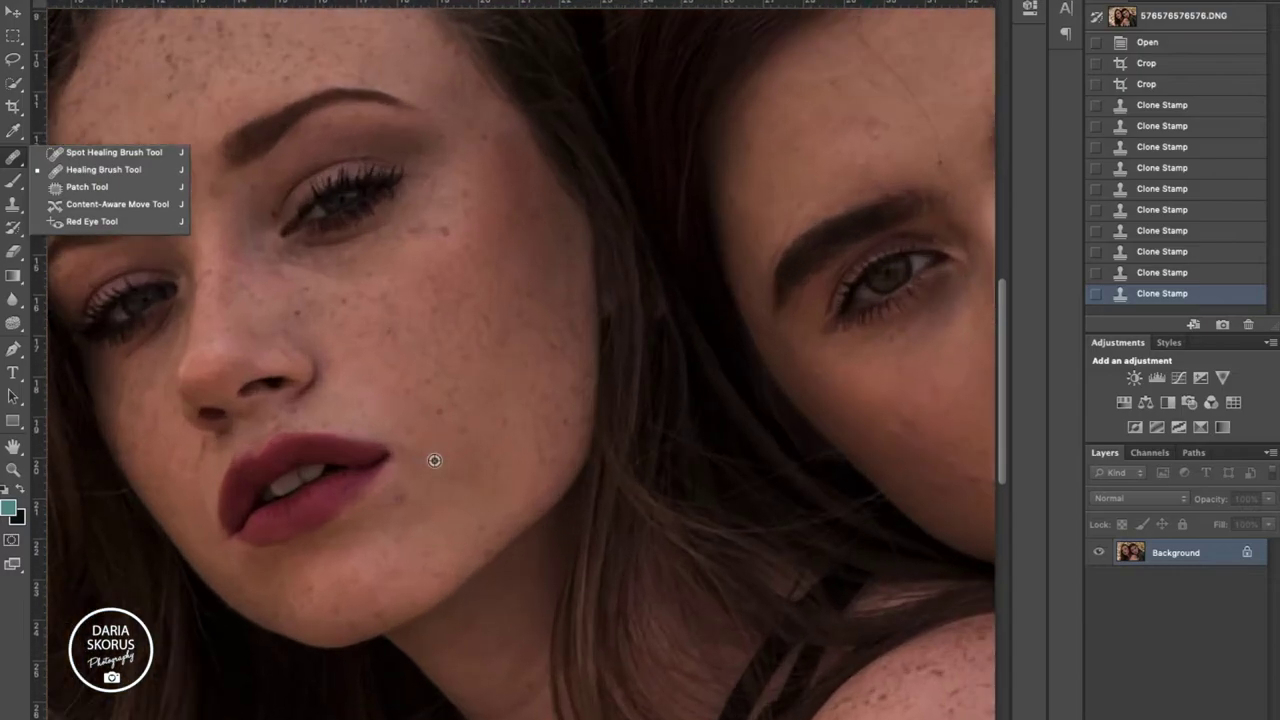
Switch to the Healing Brush and heal blemishes on the left woman's cheek and chin.
left_click(433, 490)
left_click(476, 509)
left_click(403, 509)
left_click(457, 549)
left_click(469, 519)
left_click(432, 433)
left_click(414, 230)
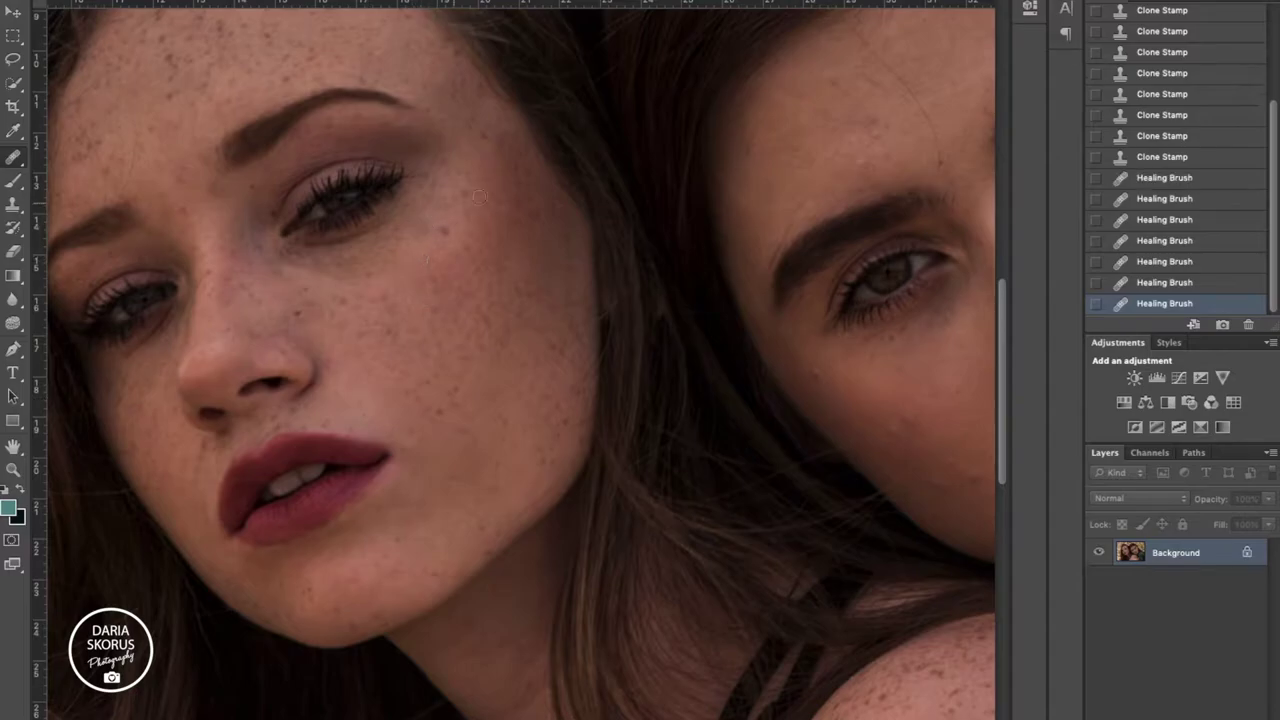
Heal spots under the left woman's eye, near her brow and on her upper cheek.
left_click(291, 281)
left_click(306, 254)
left_click(349, 298)
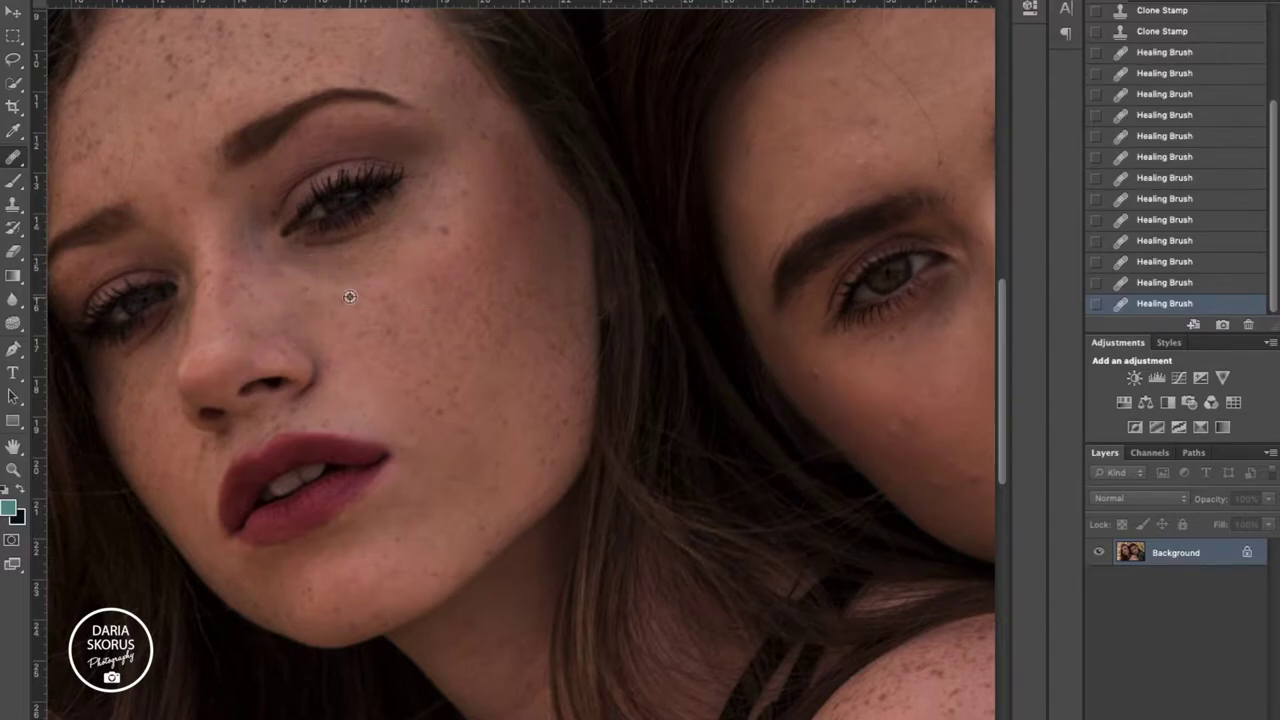
left_click(213, 187)
left_click(191, 206)
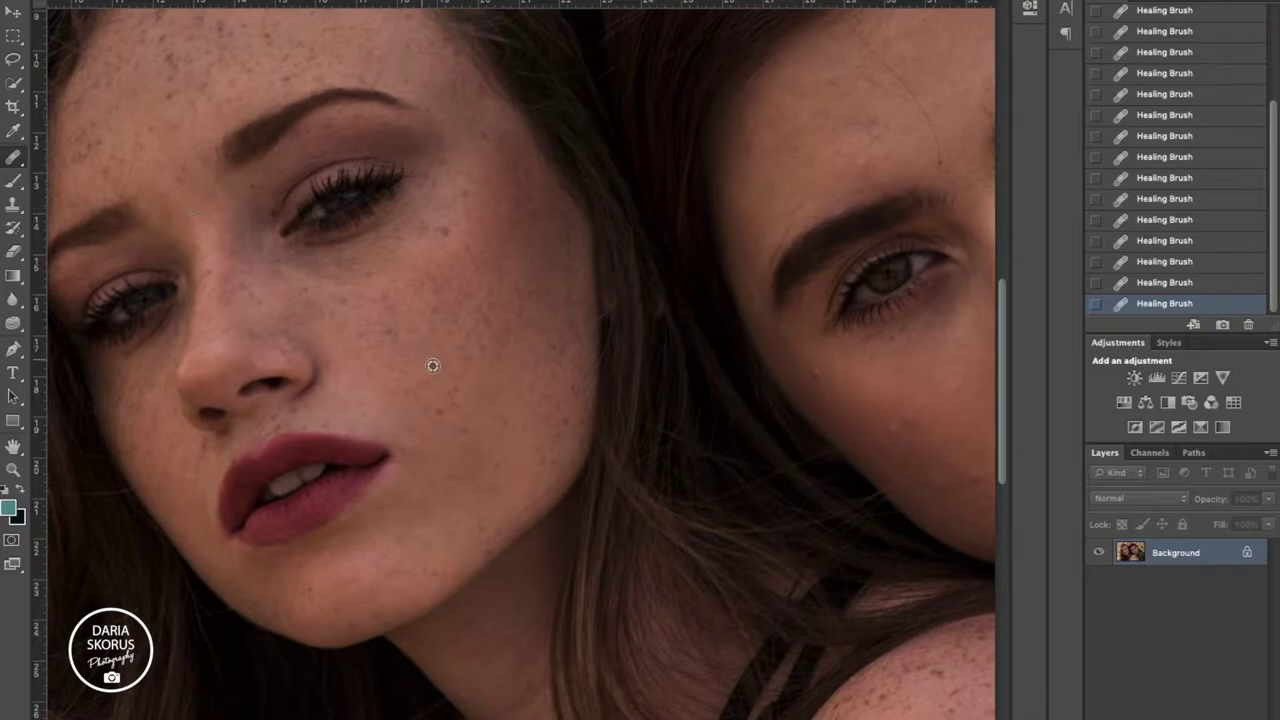
left_click(514, 315)
scroll(448, 212, "down", 5)
scroll(654, 271, "up", 3)
Heal a blemish near the right woman's chin, then fit the whole photo on screen.
scroll(634, 251, "up", 2)
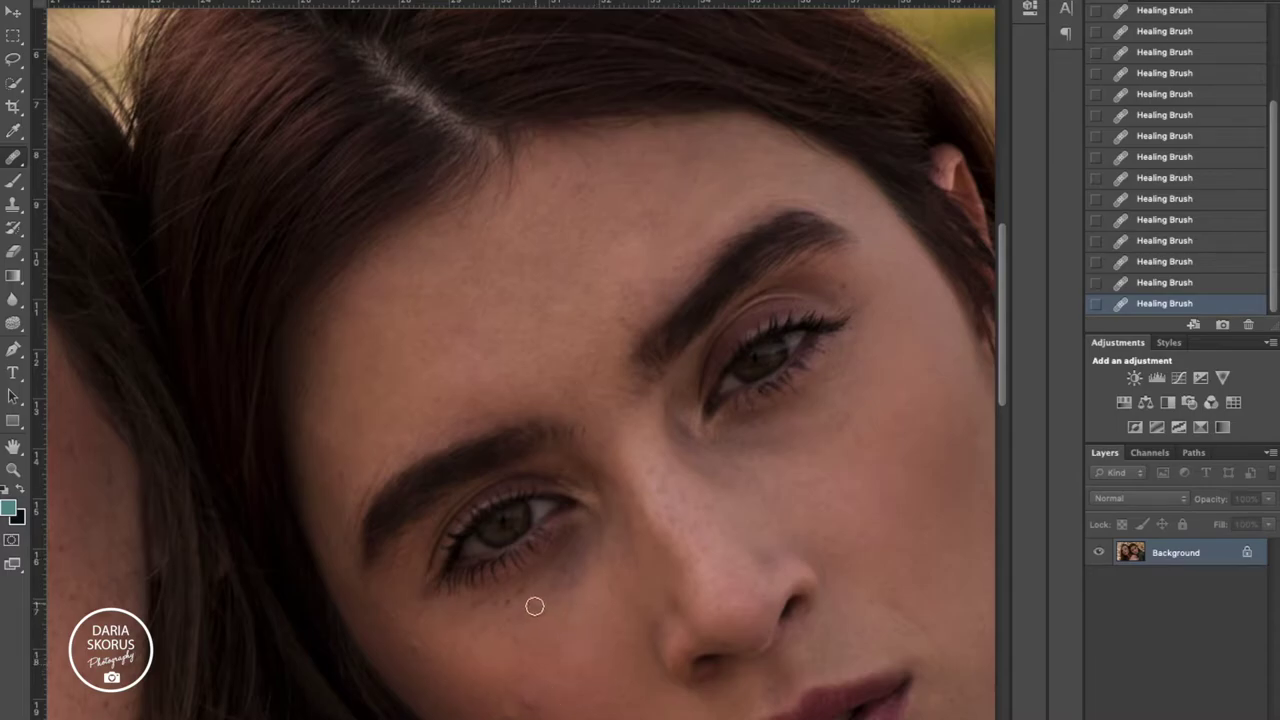
scroll(580, 590, "down", 5)
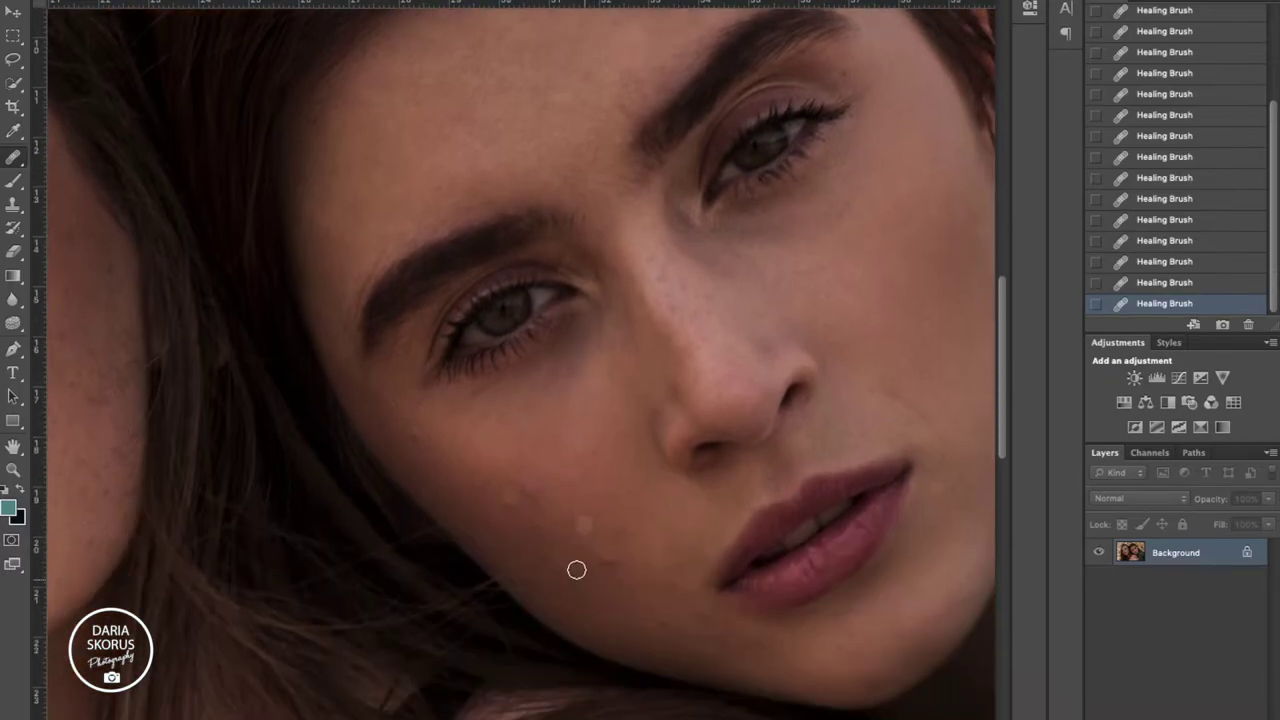
left_click(510, 505)
key("ctrl+0")
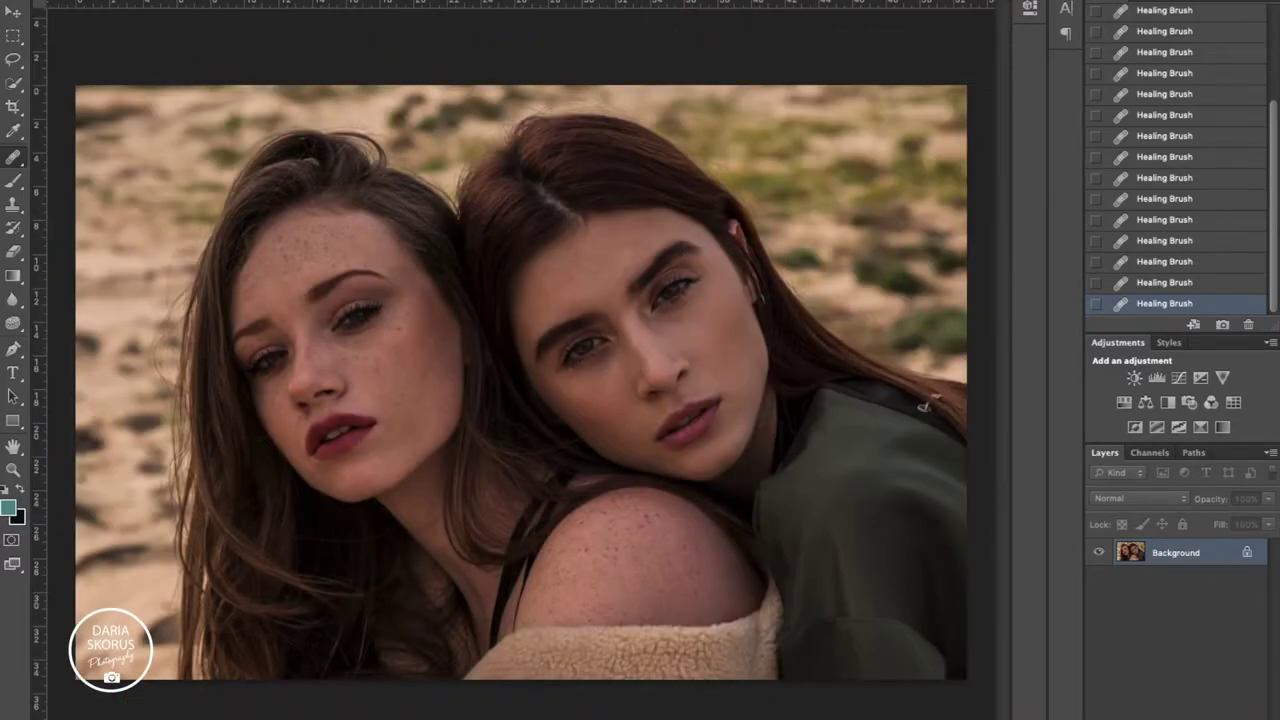
Duplicate the photo layer, sample the right woman's skin tone, and paint over her cheek.
key("ctrl+j")
key("b")
scroll(737, 323, "up", 2)
scroll(663, 316, "up", 2)
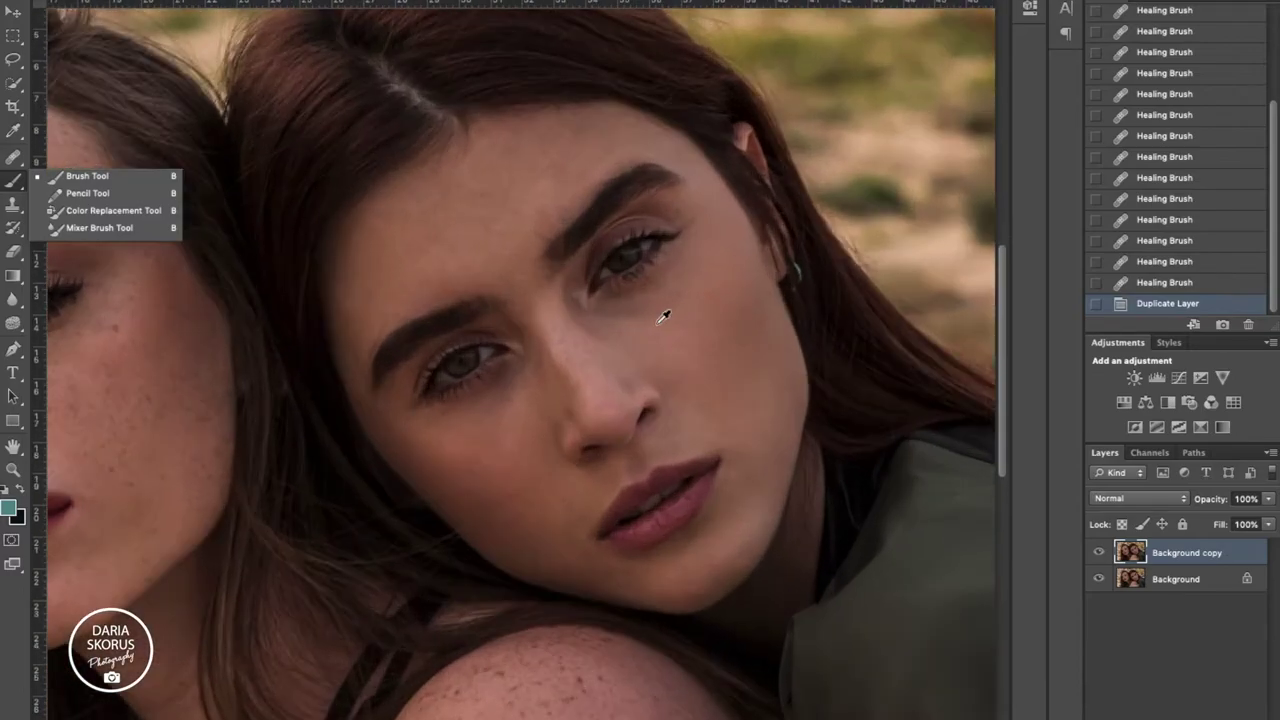
left_click(663, 316, "alt")
left_click(657, 363)
left_click(574, 300)
left_click(620, 280)
left_click(694, 251)
Paint sampled skin tone over the right woman's cheek, nose and under-eye skin.
left_click(668, 330)
left_click(634, 371)
left_click(563, 434)
left_click(510, 428)
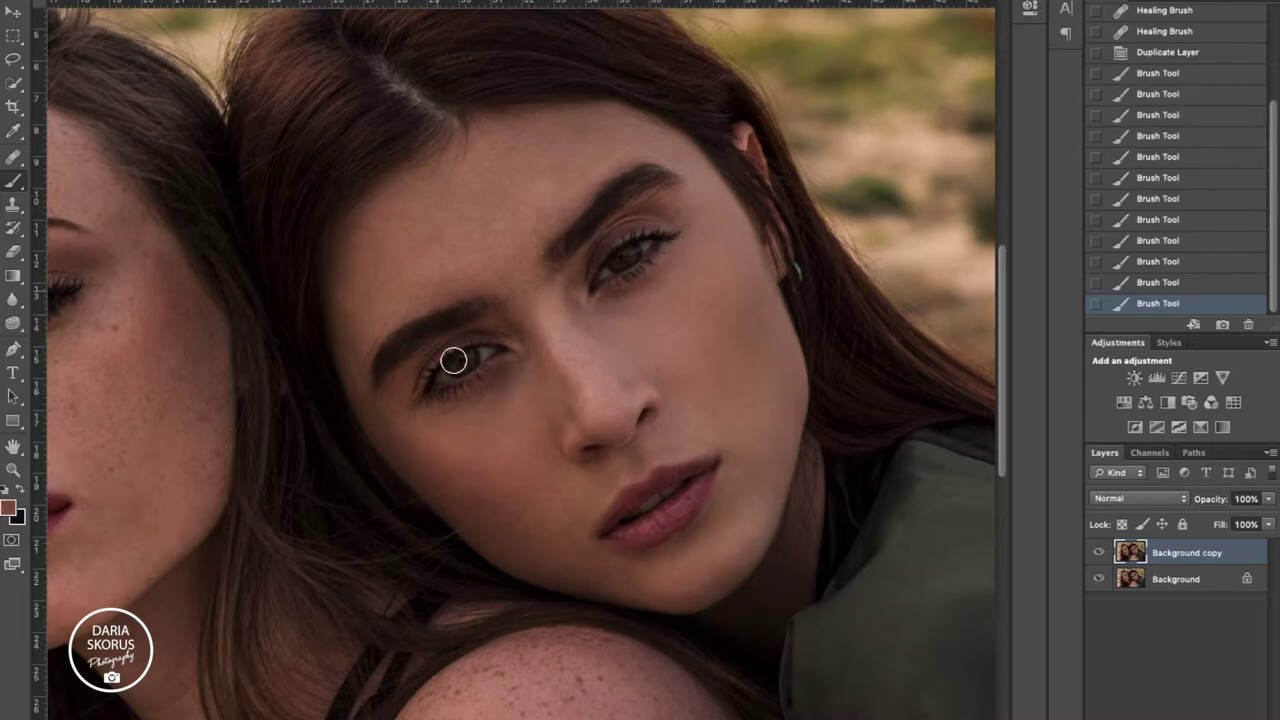
left_click(509, 389)
left_click(503, 400)
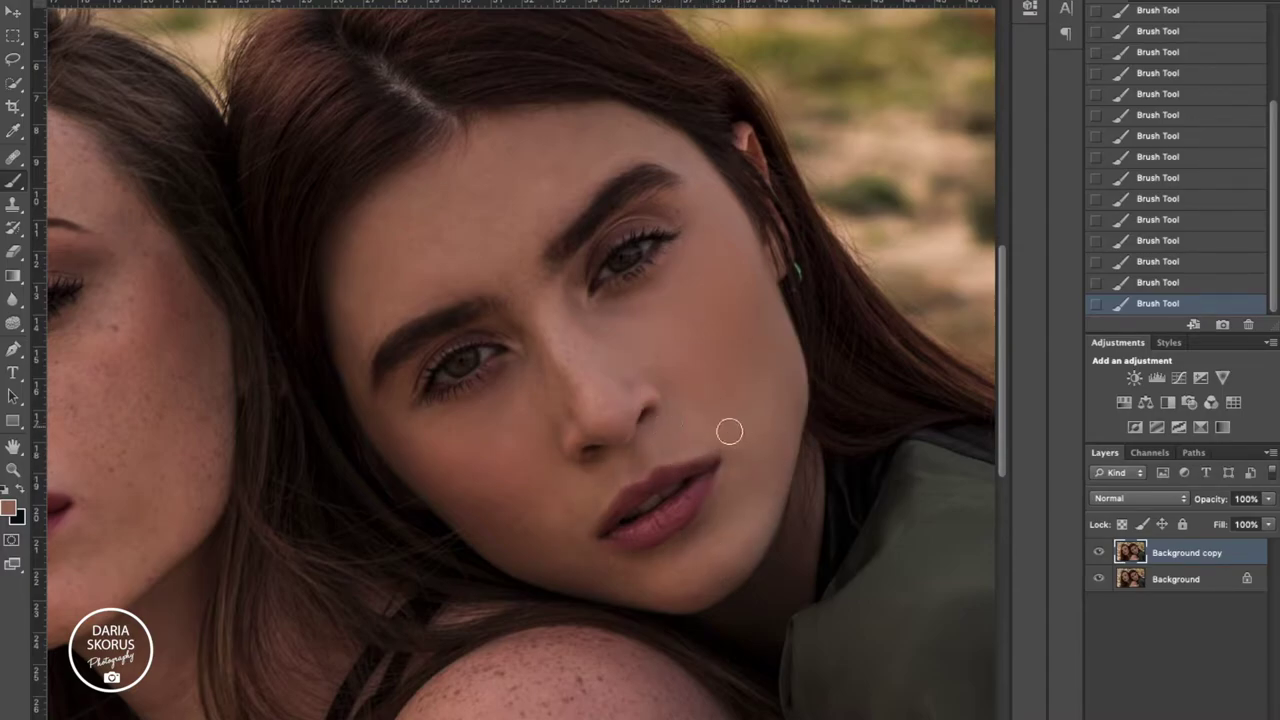
key("ctrl+plus")
key("ctrl+0")
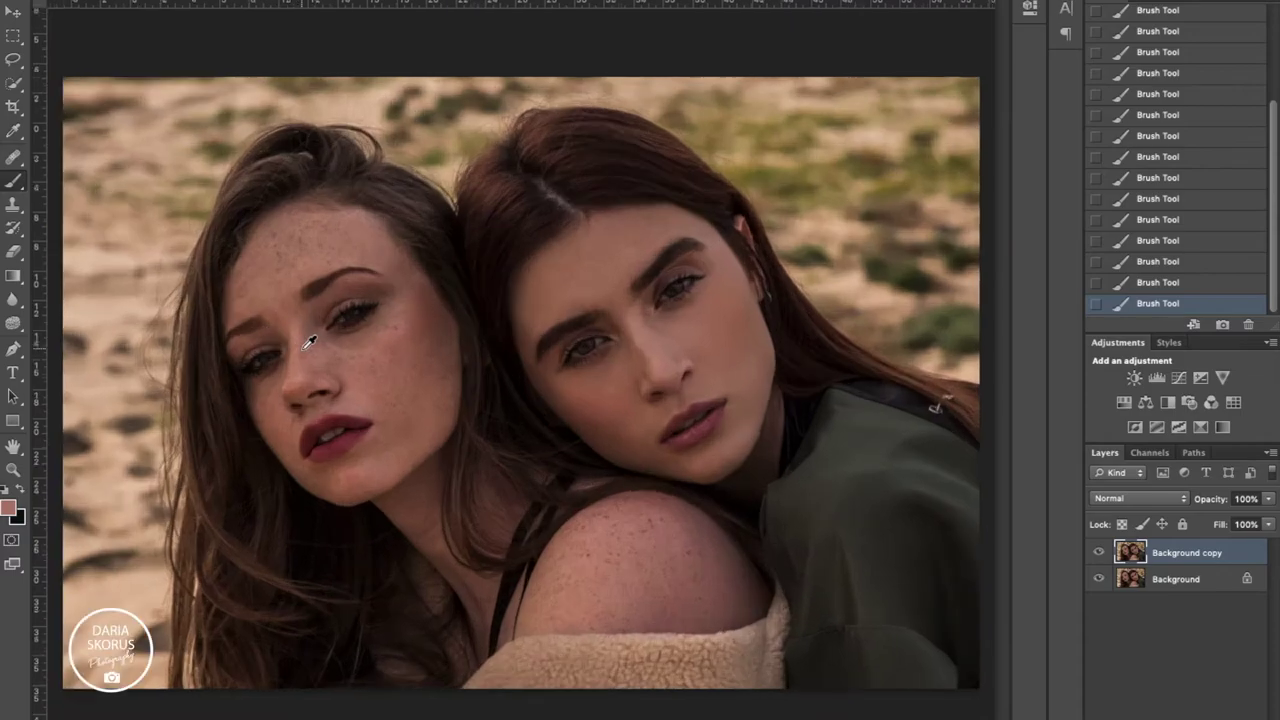
left_click(586, 409, "alt")
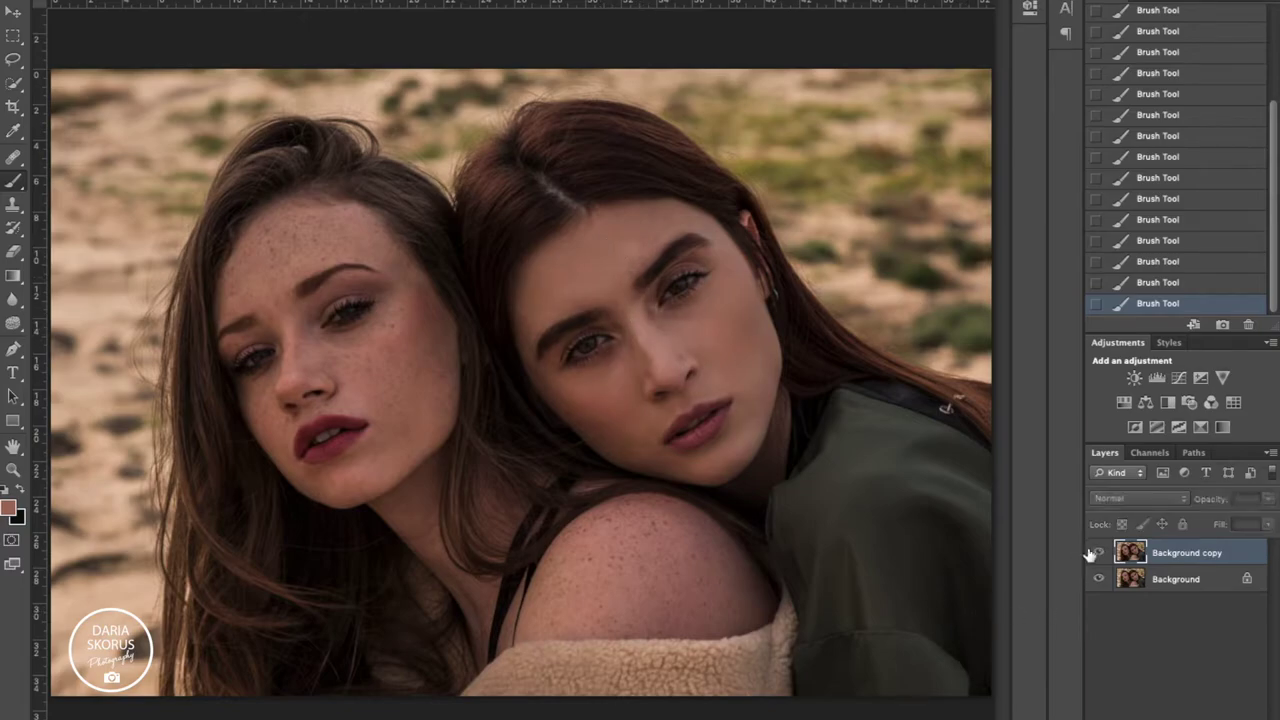
Sample darker and lighter skin tones and lower the layer to 86% opacity, 73% fill.
left_click(602, 415, "alt")
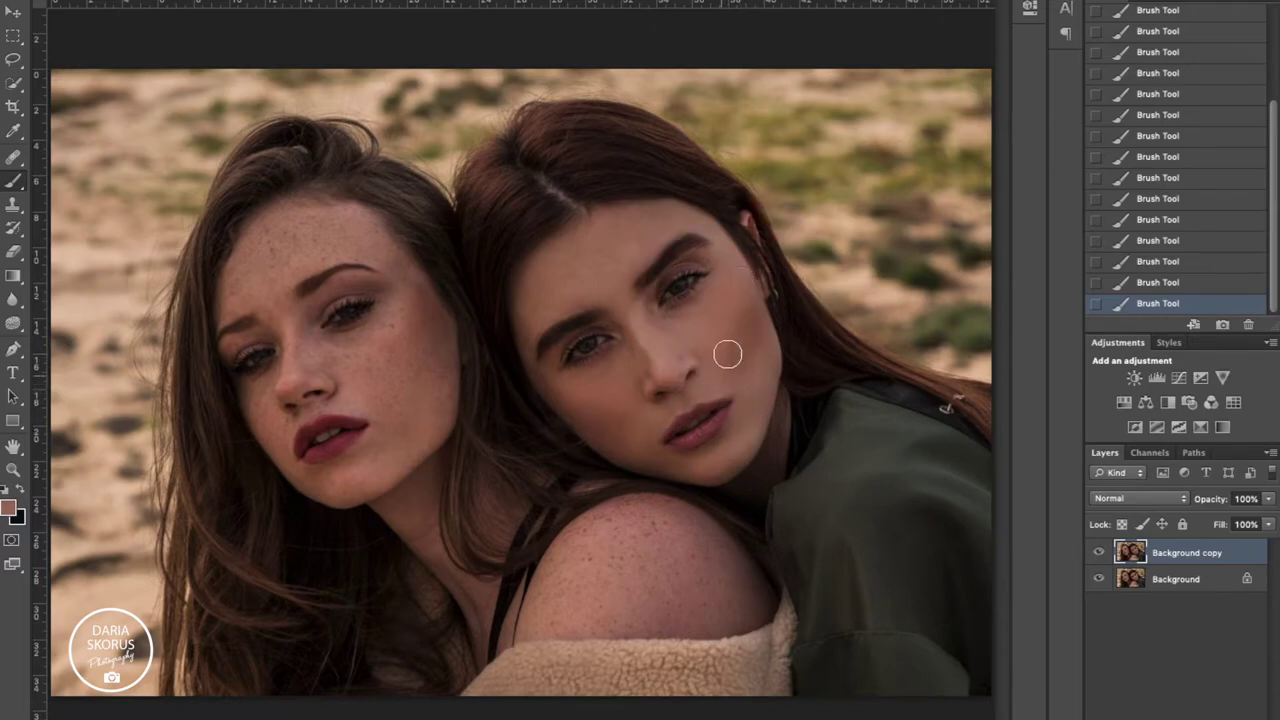
left_click(548, 385, "alt")
left_click(594, 377, "alt")
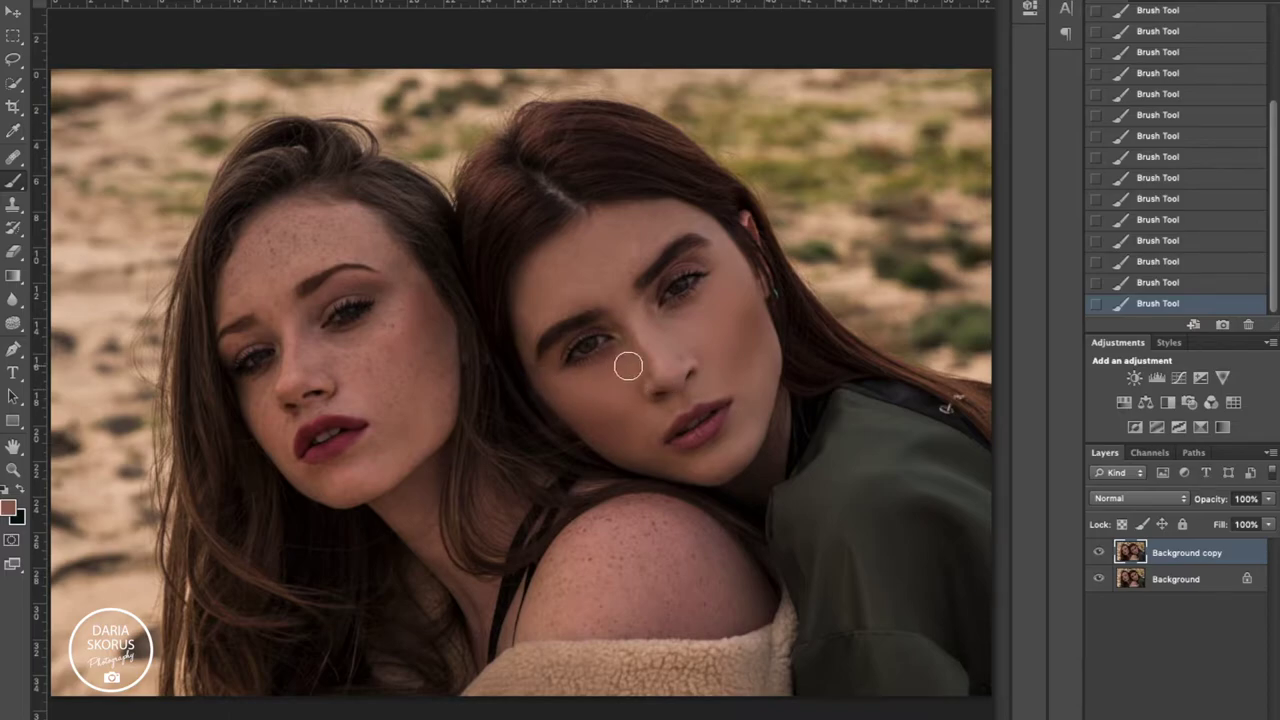
left_click(762, 377, "alt")
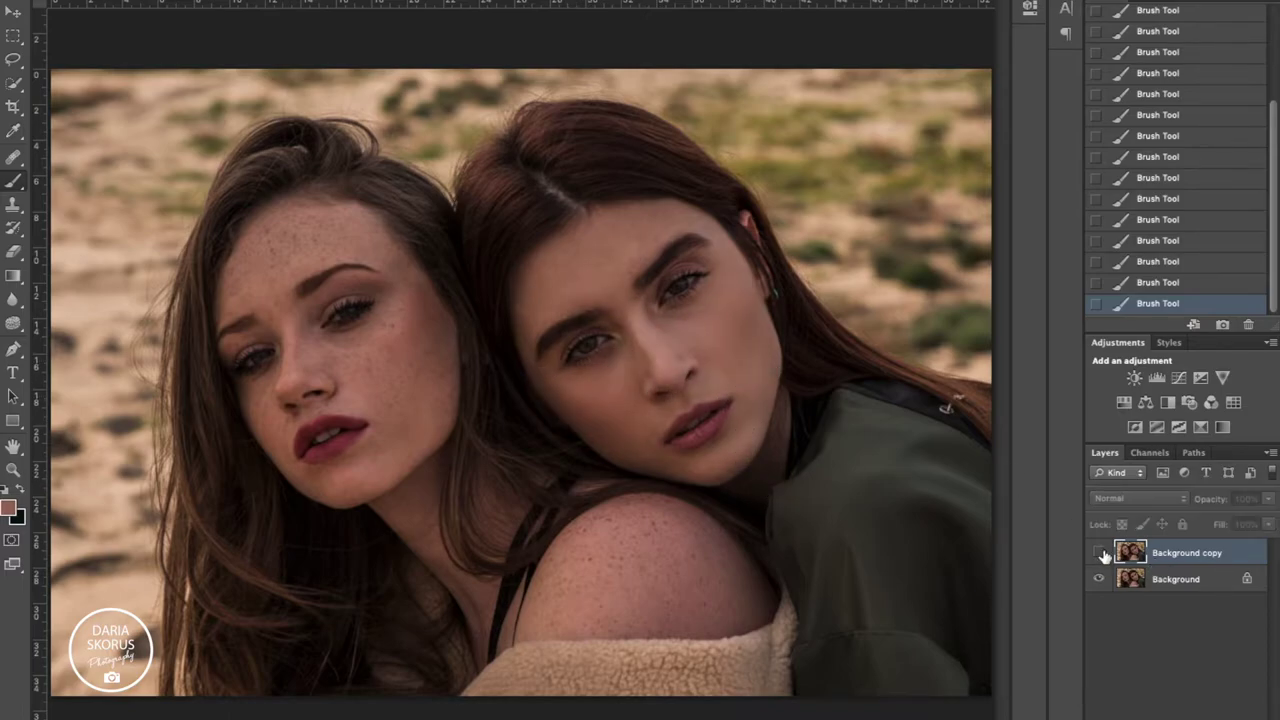
mouse_move(1224, 525)
left_mouse_down()
mouse_move(1199, 527)
mouse_move(1213, 505)
left_mouse_up()
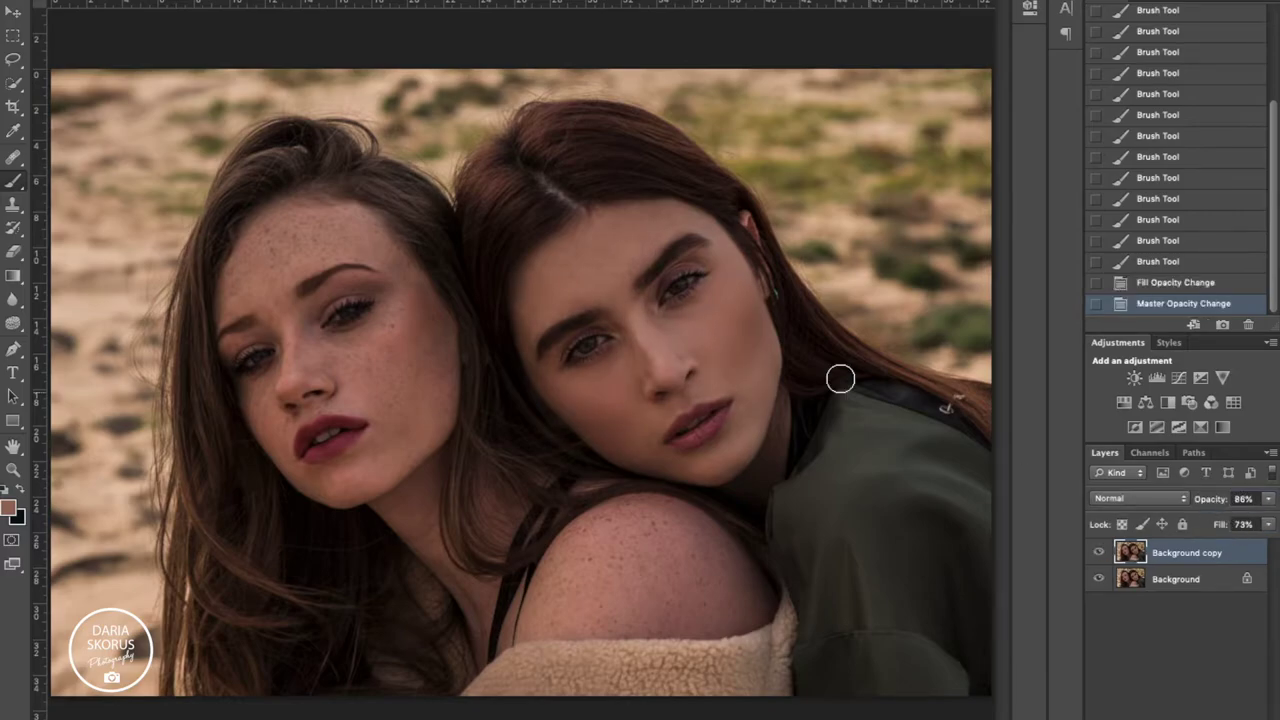
Paint skin tone over the right woman's face, forehead and brow area.
left_click(665, 320)
left_click(663, 335)
left_click(690, 320)
left_click(718, 316)
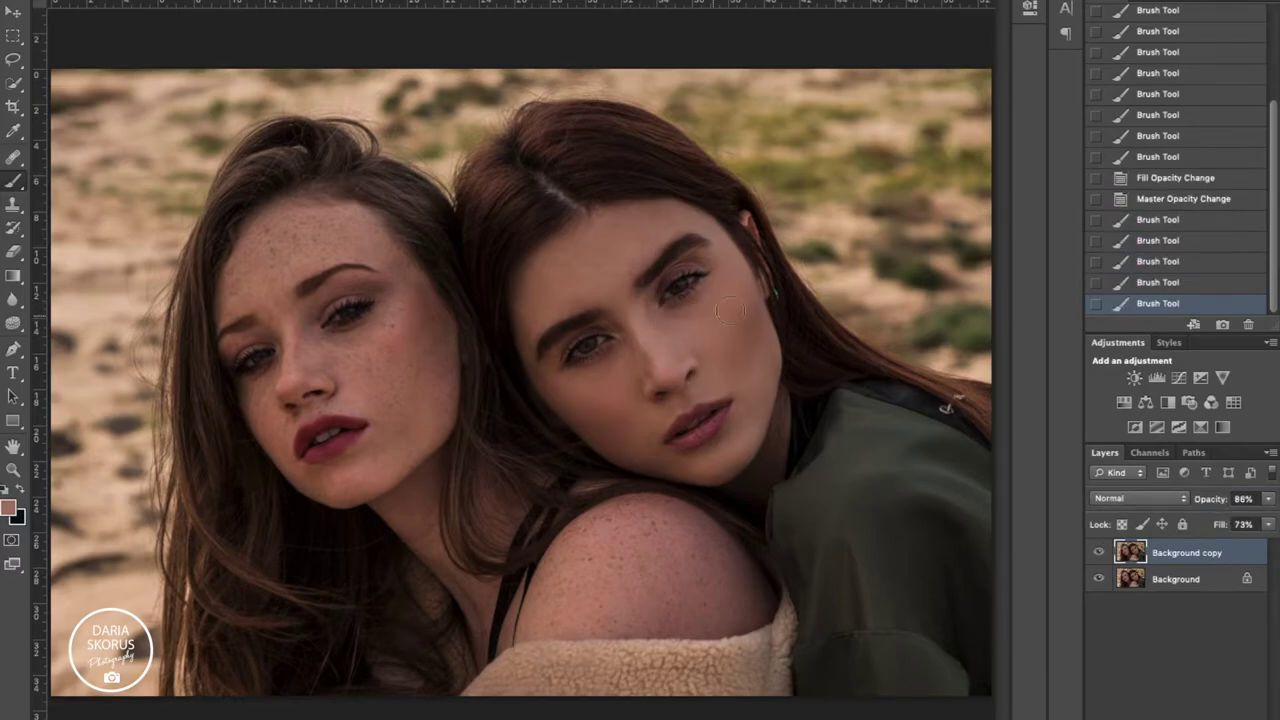
left_click(635, 312)
left_click(640, 266)
left_click(570, 270)
left_click(526, 291)
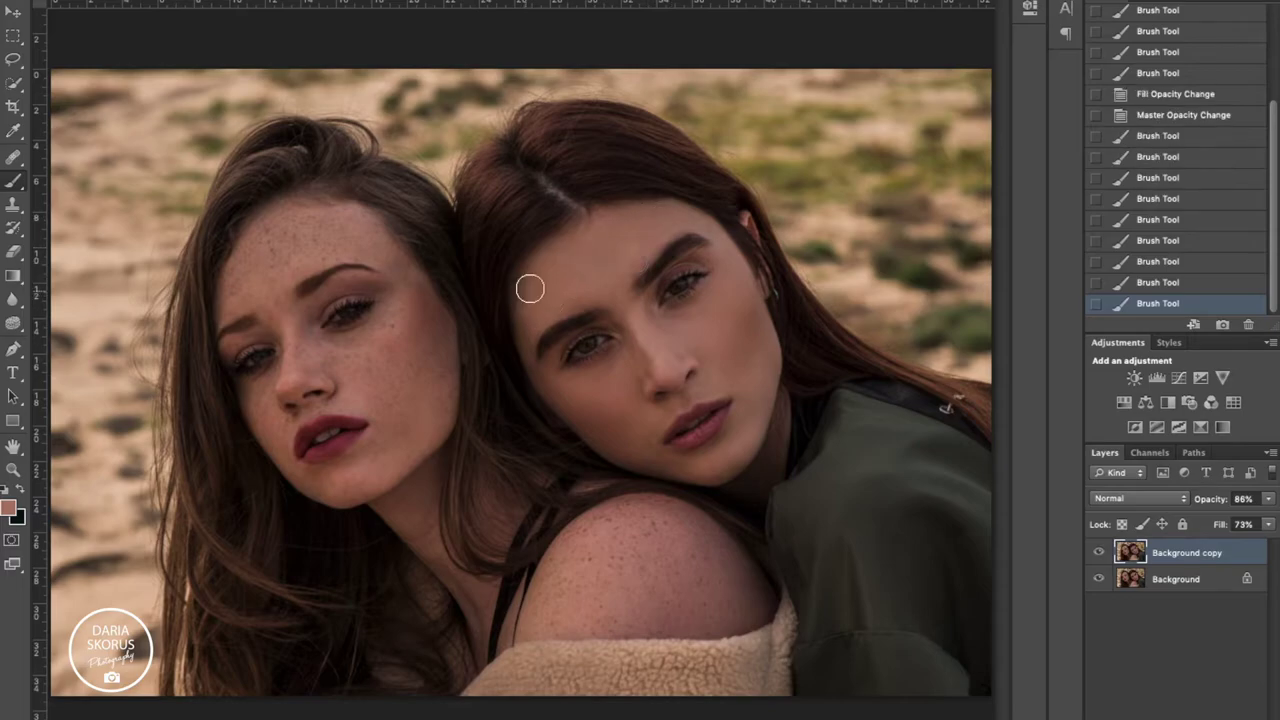
left_click(522, 322)
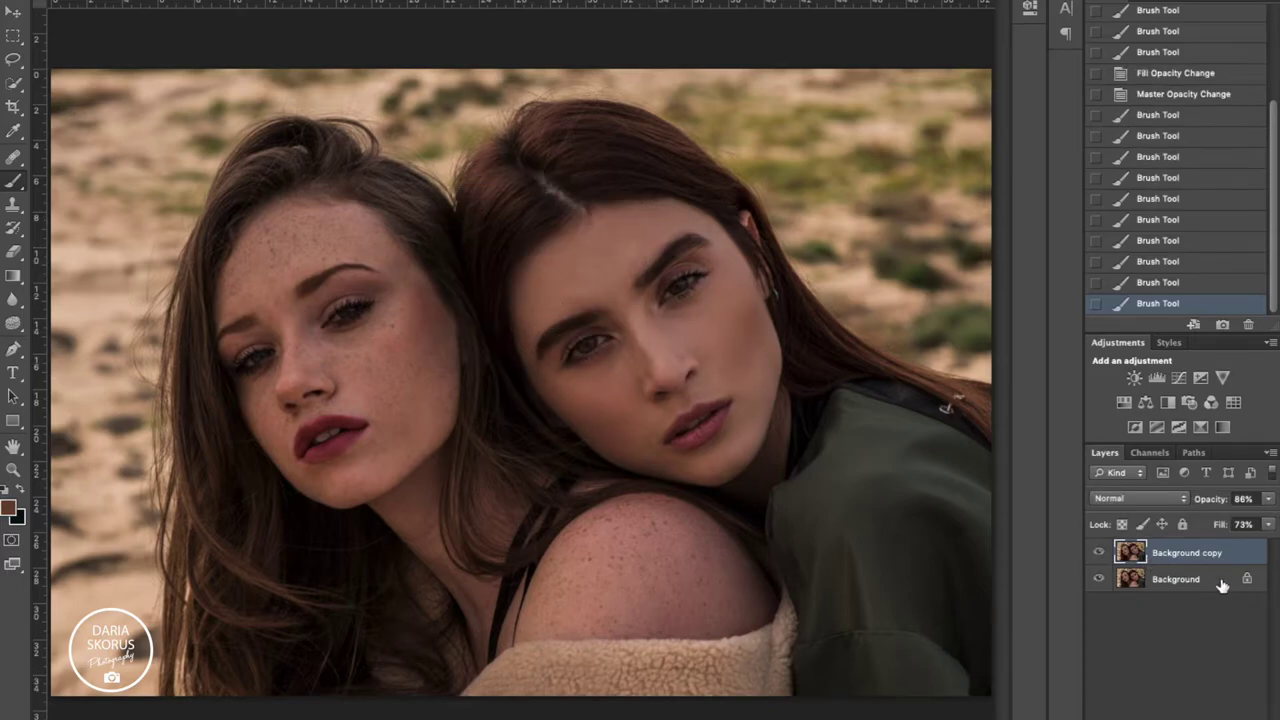
scroll(745, 352, "up", 2)
Zoom in on both faces and duplicate the painted skin layer.
key("ctrl+minus")
key("ctrl+minus")
key("ctrl+minus")
key("ctrl+plus")
key("ctrl+plus")
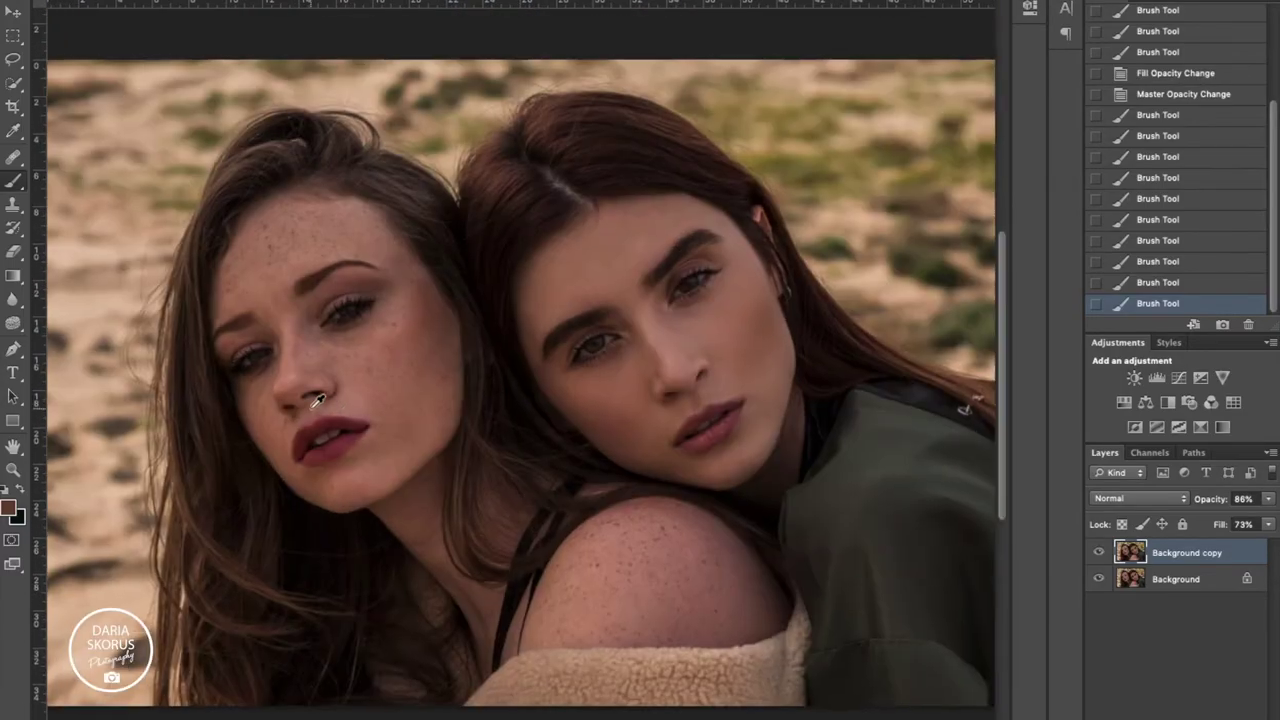
key("ctrl+plus")
key("ctrl+j")
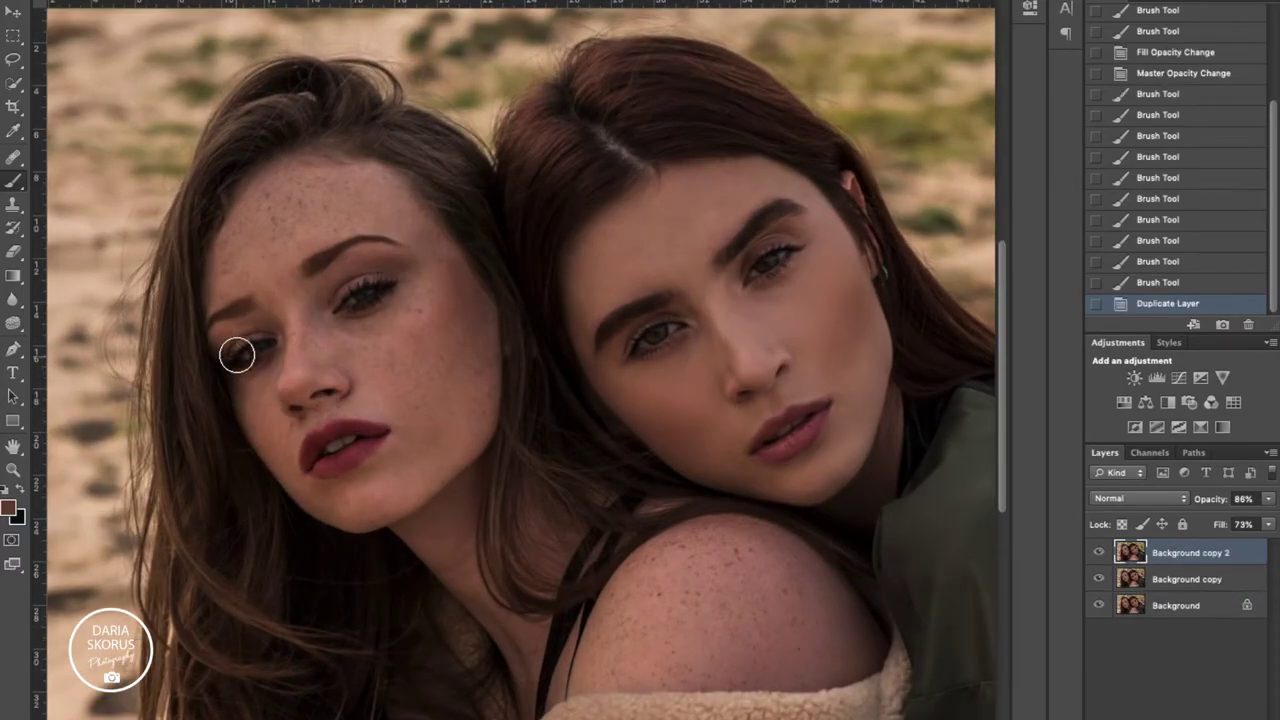
Sample a pink skin tone and paint it below the left woman's eye and cheek.
left_click_drag(429, 320, 405, 325)
left_click(405, 325, "alt")
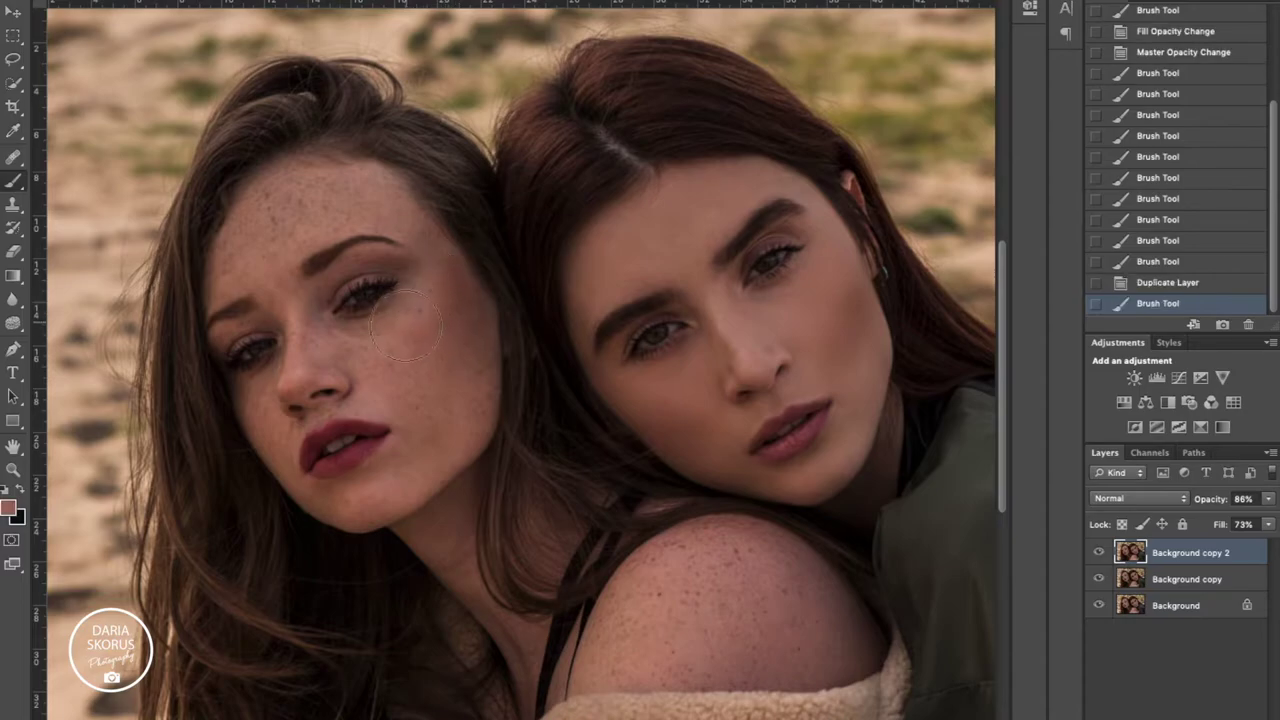
left_click(340, 335)
left_click(300, 345)
left_click(257, 363)
left_click(271, 434)
left_click(403, 457)
Heal two more blemishes on the left woman's face with the Healing Brush.
scroll(233, 405, "up", 2)
scroll(233, 405, "up", 2)
key("j")
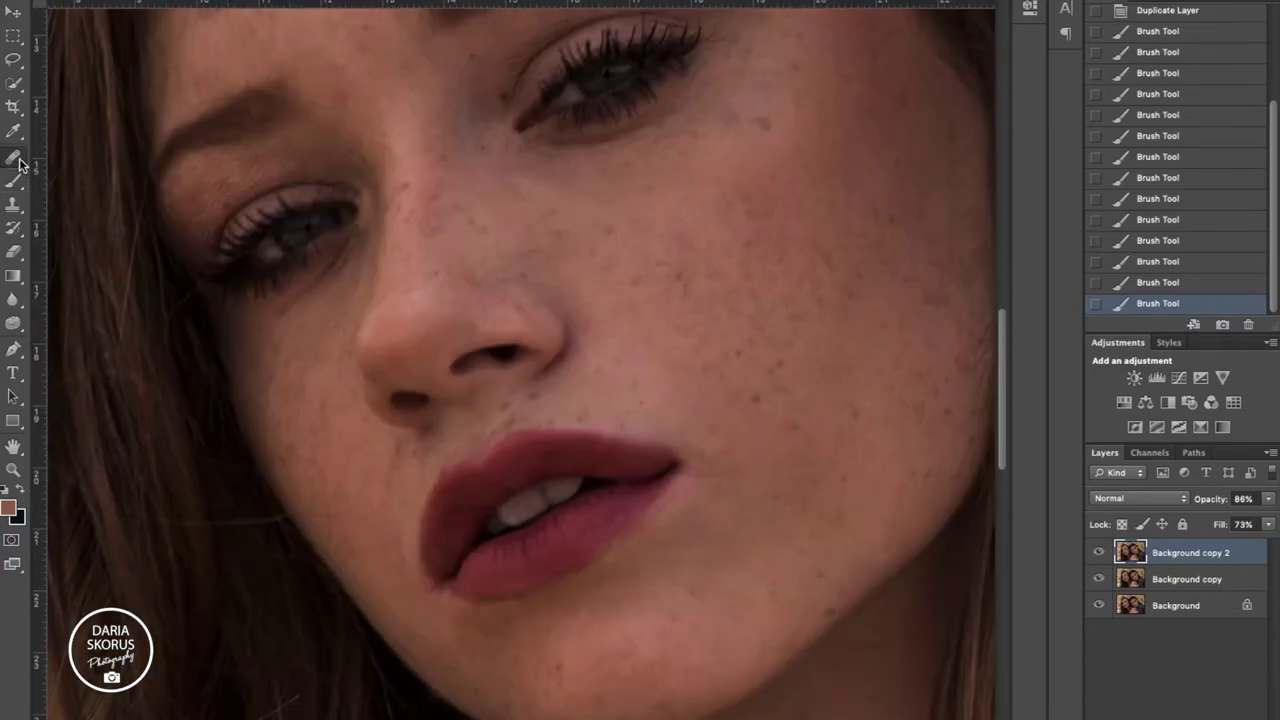
left_click(400, 449)
left_click(430, 436)
scroll(480, 470, "down", 2)
scroll(620, 380, "down", 3)
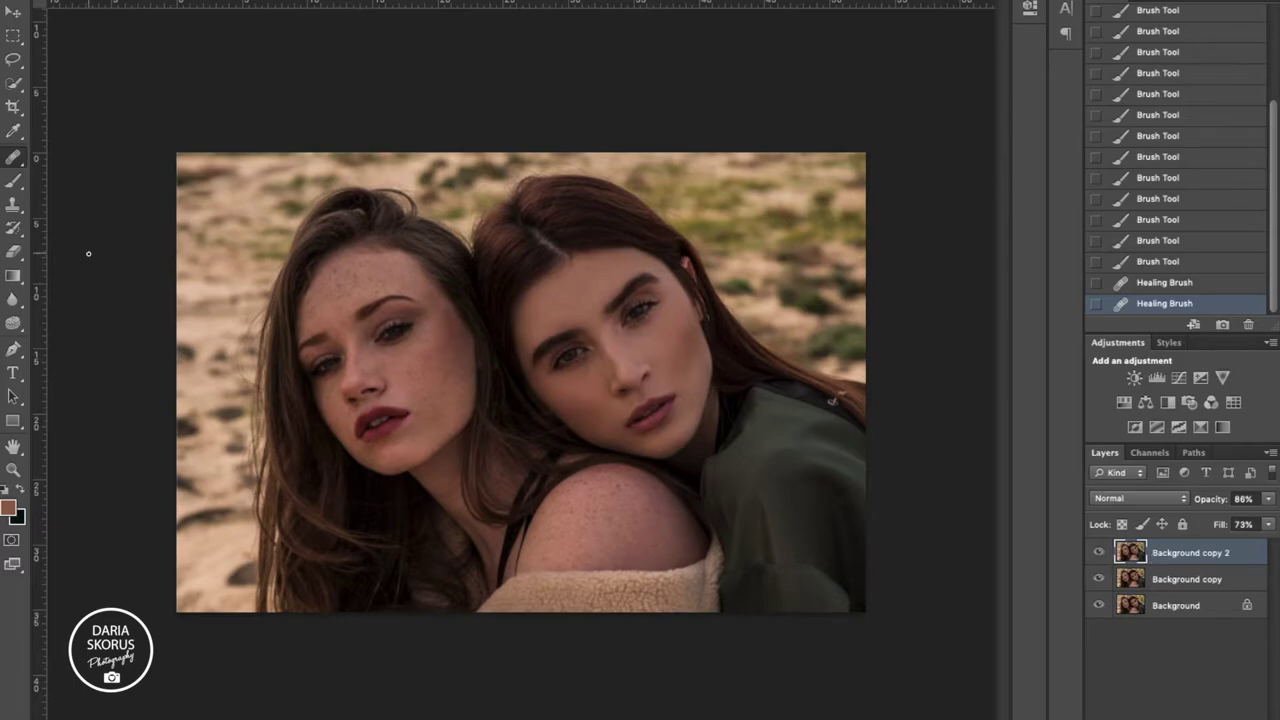
Return to the Brush and paint soft skin-tone dabs on the left woman's cheek.
left_click(13, 180)
left_click(70, 177)
left_click(434, 334)
left_click(424, 373)
left_click(418, 370)
left_click(430, 382)
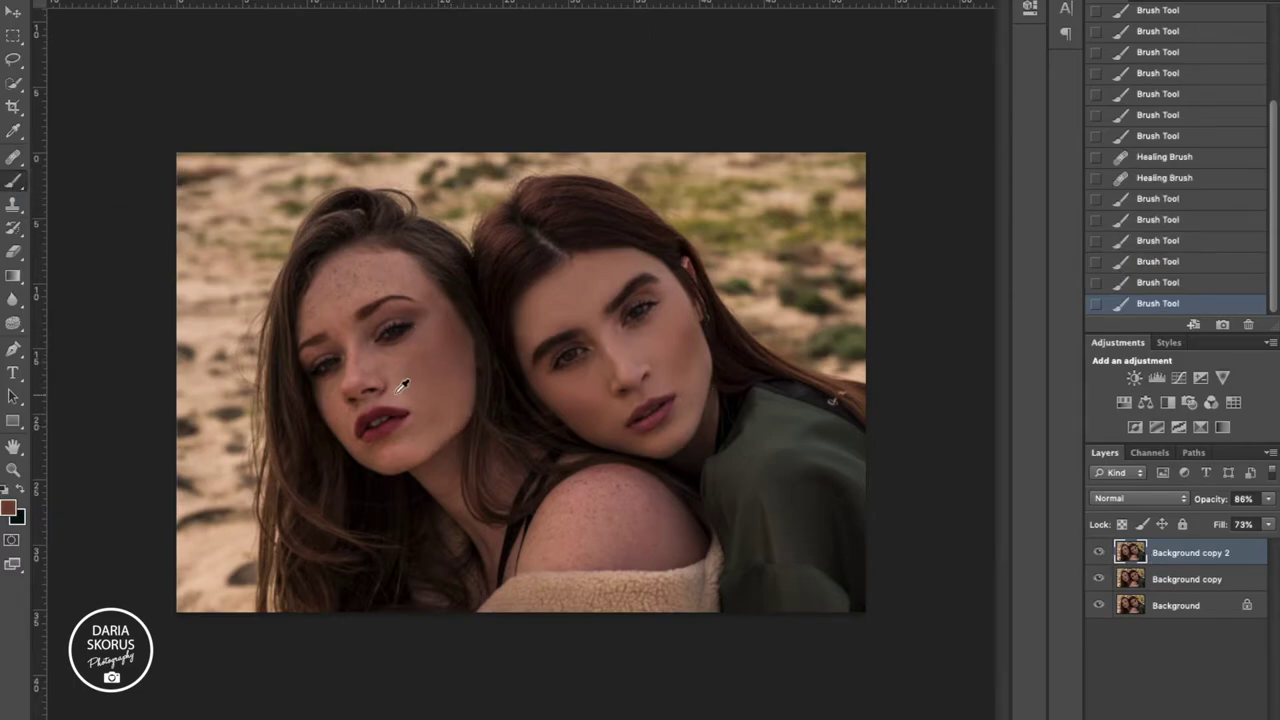
scroll(391, 380, "up", 5)
scroll(391, 380, "down", 3)
Set Background copy 2 fill to 50% and merge all layers into one Background.
left_click(1098, 552)
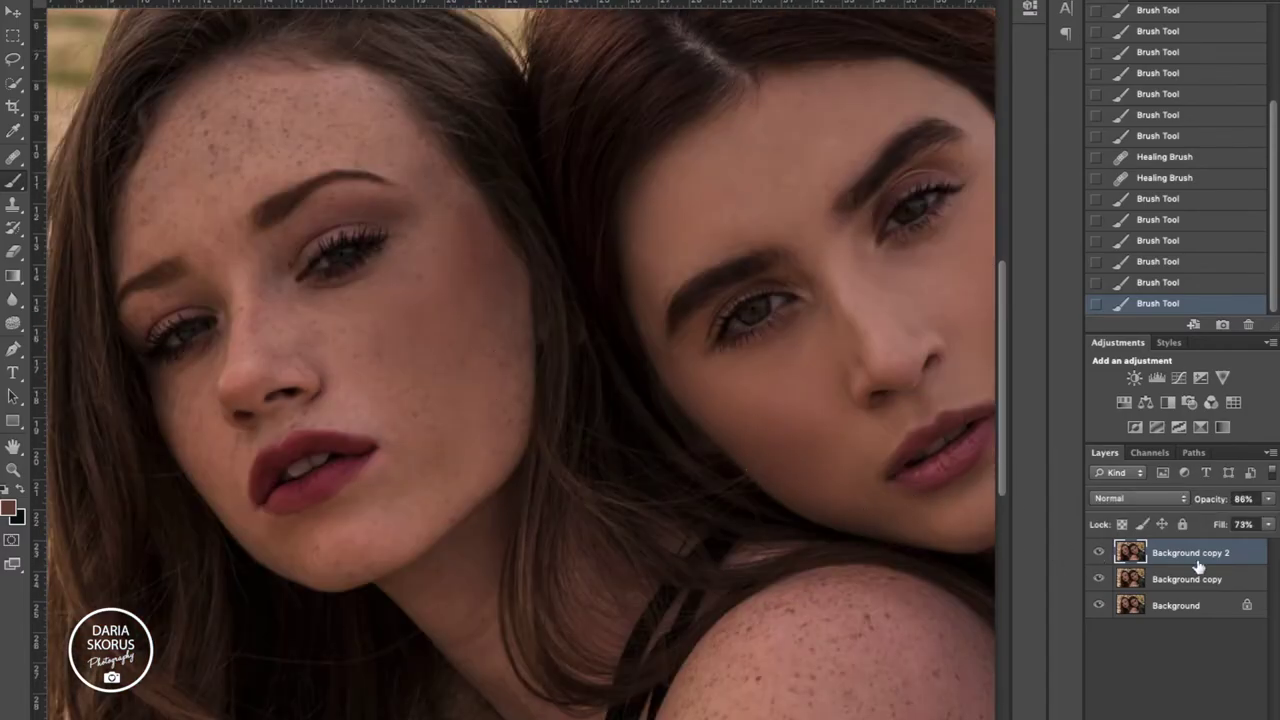
left_click_drag(1224, 525, 1208, 525)
left_click(1213, 600, "shift")
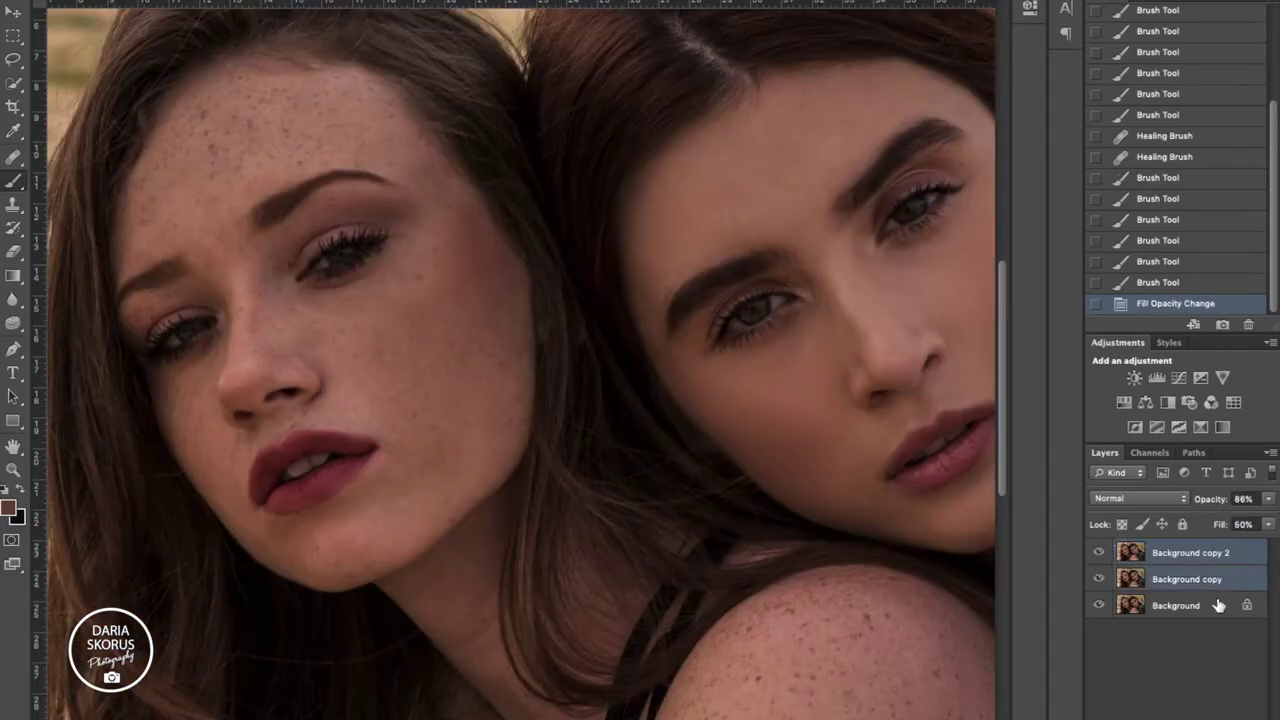
key("ctrl+e")
key("ctrl+minus")
key("ctrl+minus")
key("ctrl+plus")
key("ctrl+plus")
key("ctrl+plus")
left_click(13, 204)
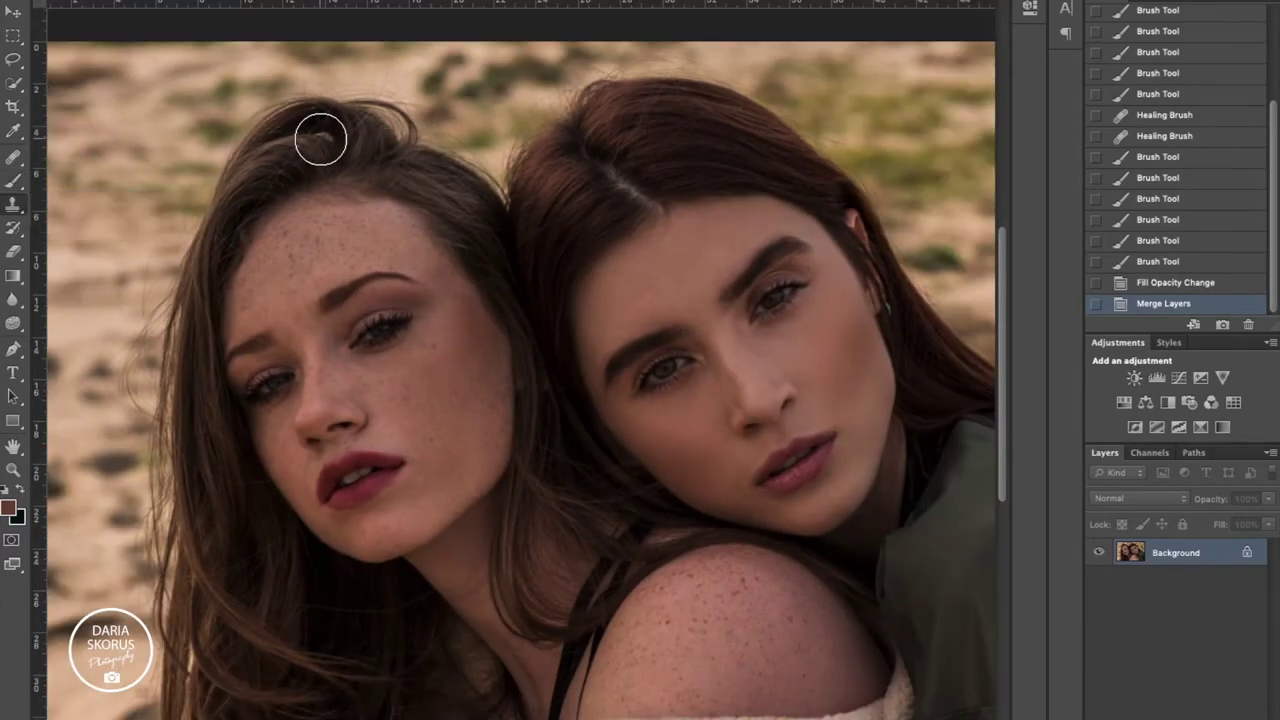
Clone dark hair over the right woman's light hair parting until it disappears.
left_click_drag(330, 140, 291, 151)
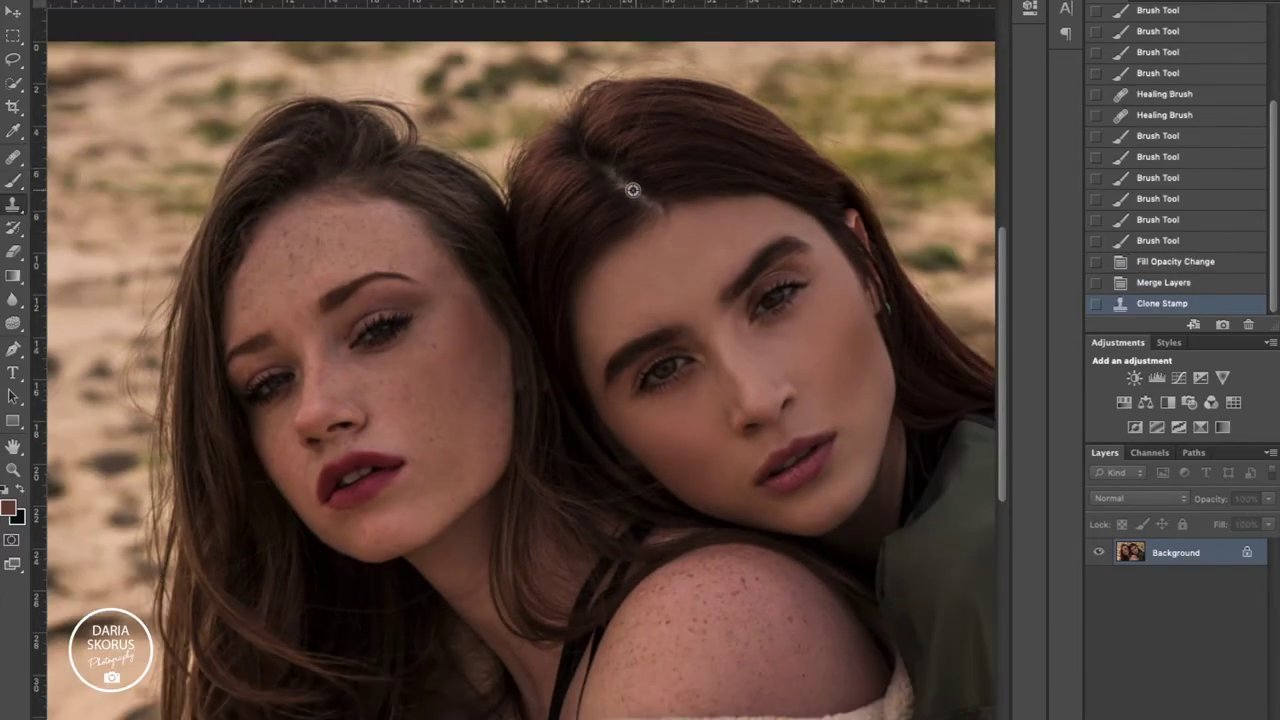
left_click(604, 163)
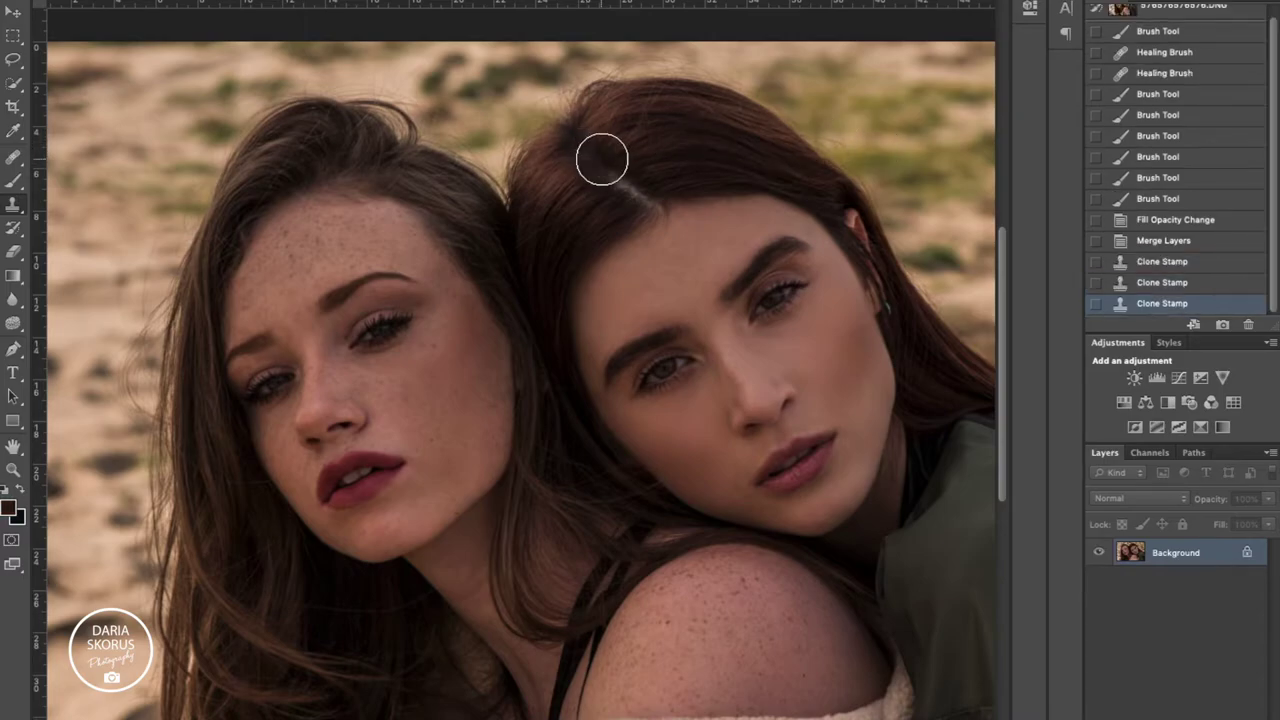
left_click(593, 155)
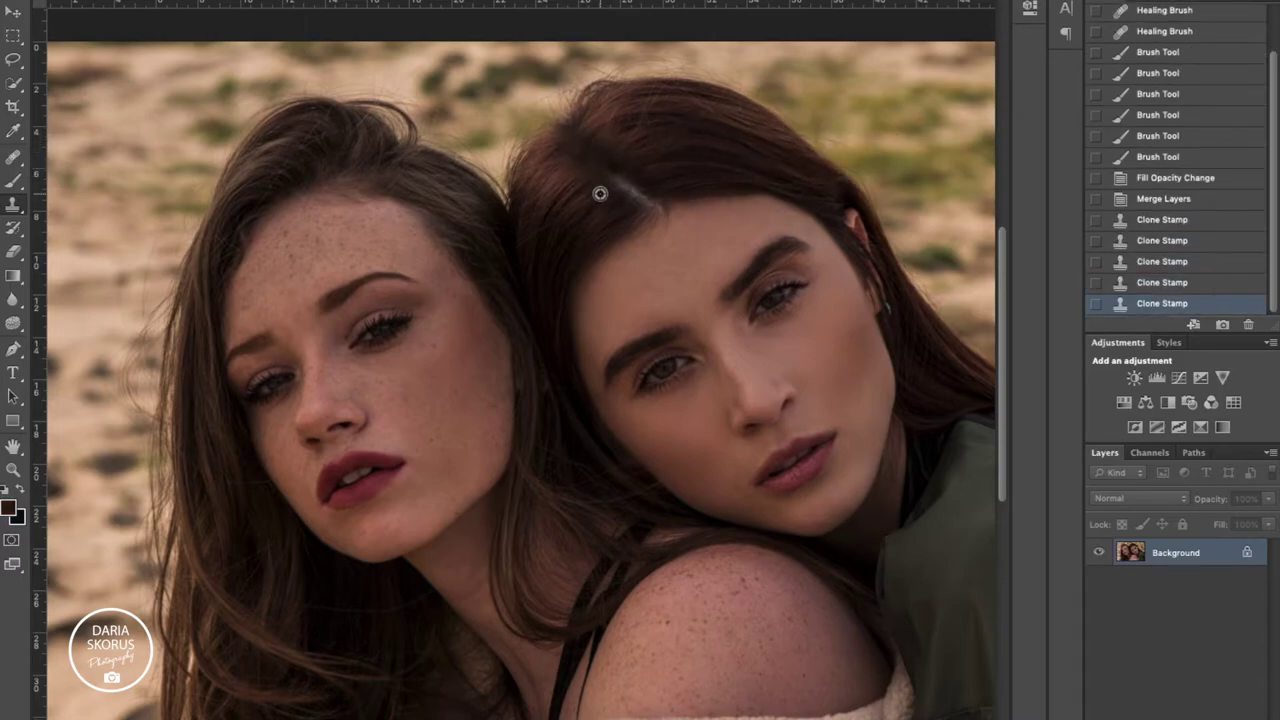
scroll(595, 188, "up", 2)
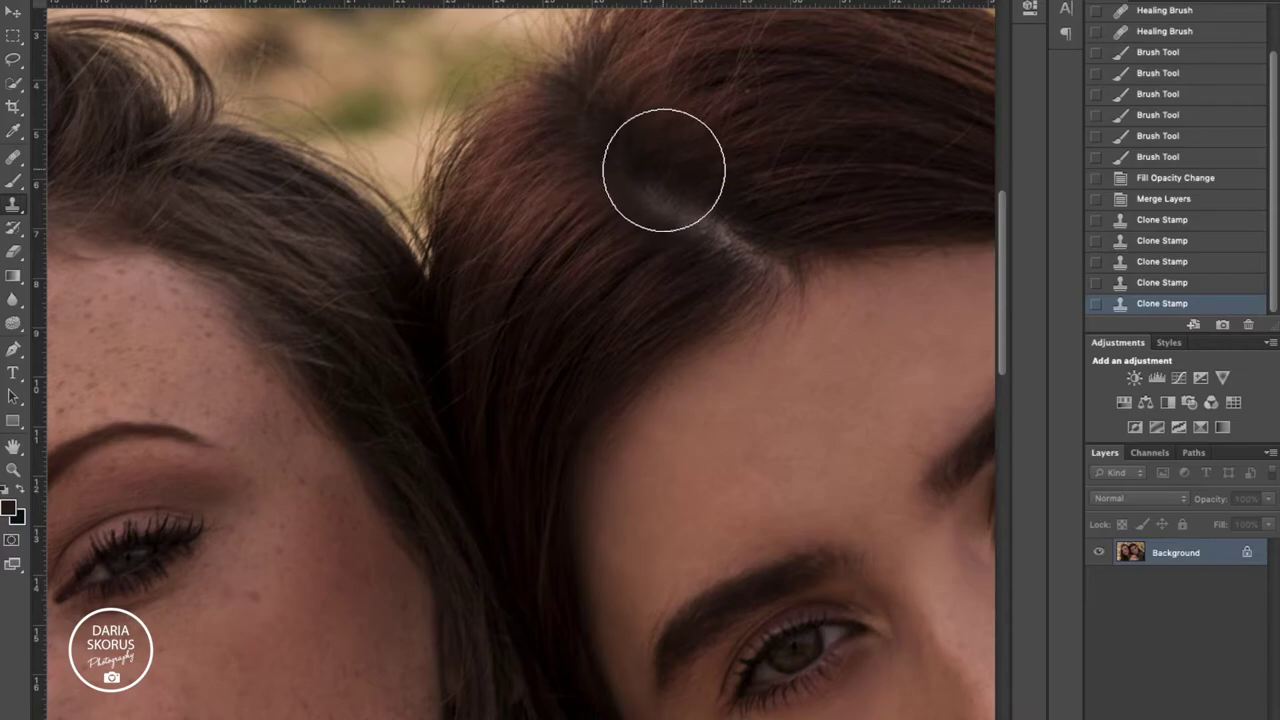
left_click(663, 169)
left_click(620, 137)
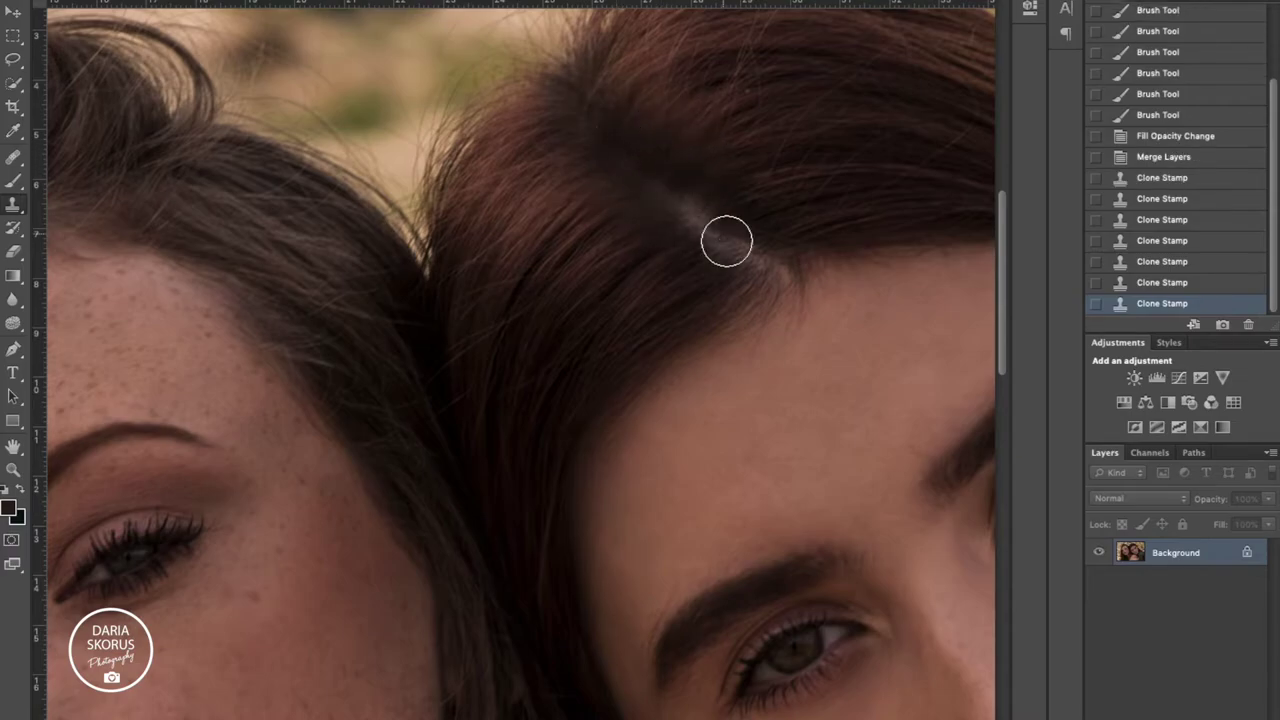
left_click(714, 236)
left_click(669, 214)
left_click(776, 224)
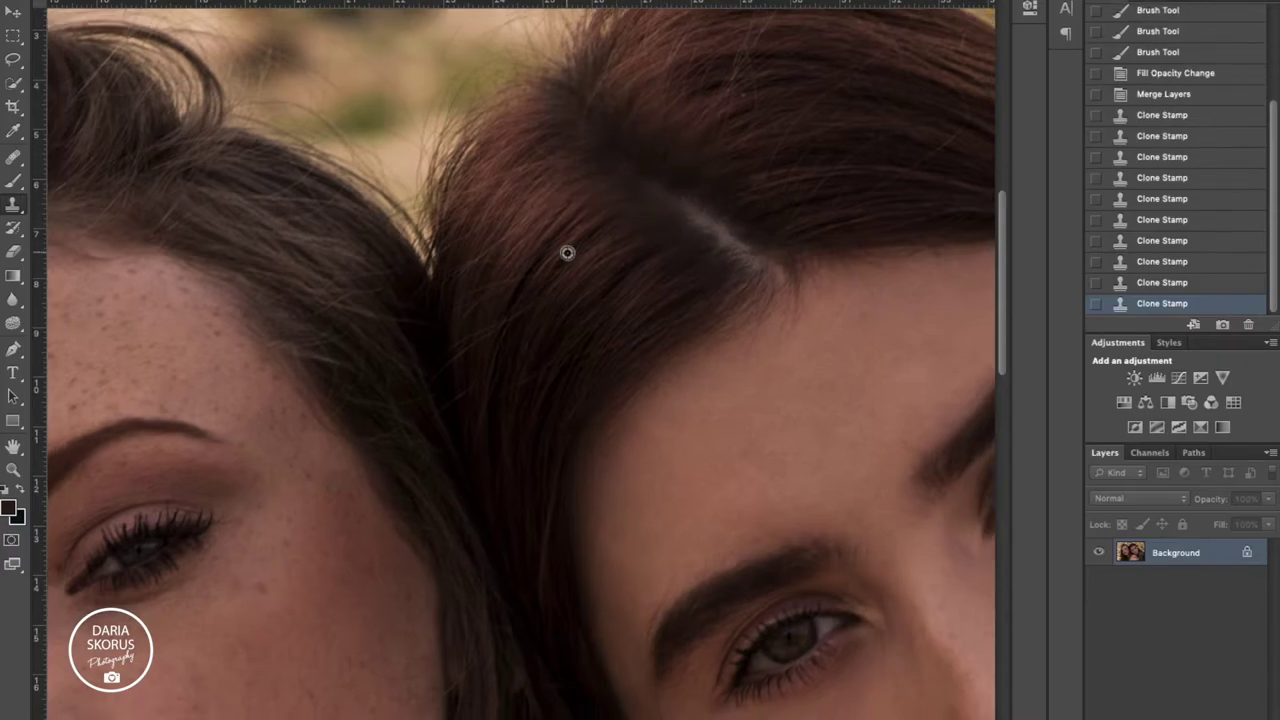
scroll(754, 264, "down", 5)
left_click(1178, 377)
Bend the Curves layer into a contrast S-curve and lower its fill to 84%.
left_click_drag(939, 132, 938, 122)
left_click_drag(846, 225, 846, 234)
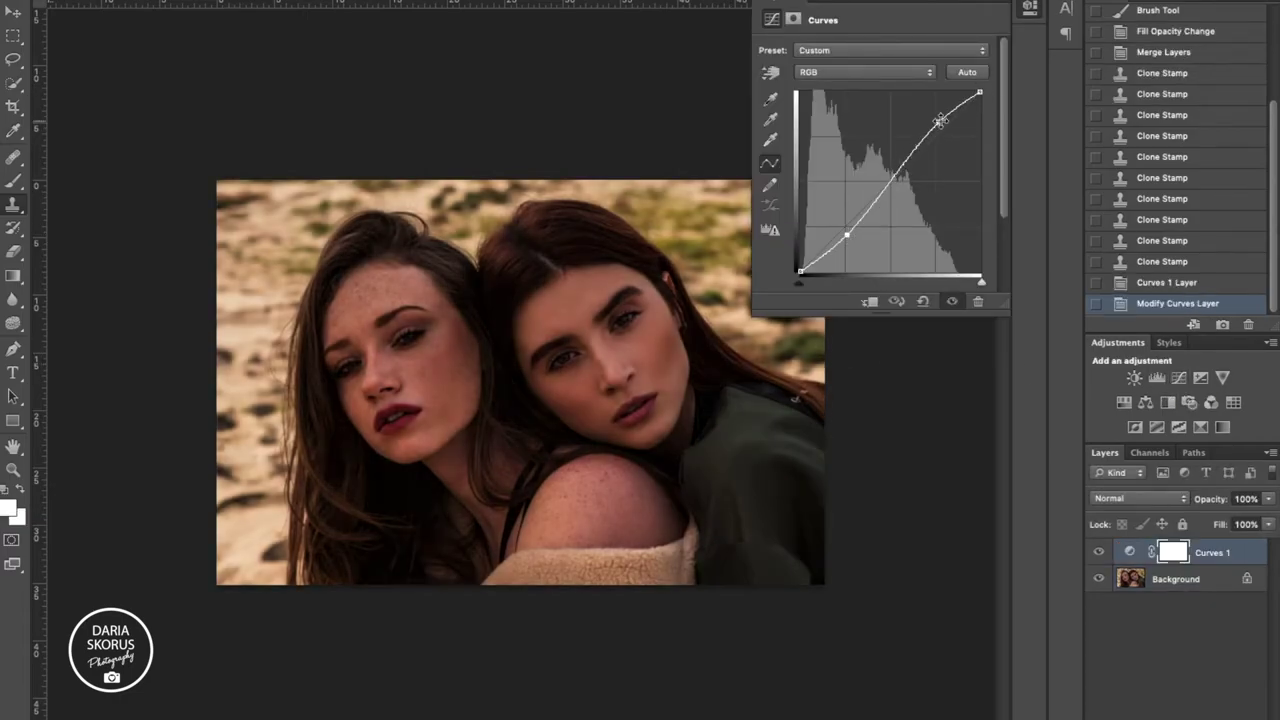
left_click_drag(940, 121, 930, 115)
left_click_drag(846, 234, 802, 251)
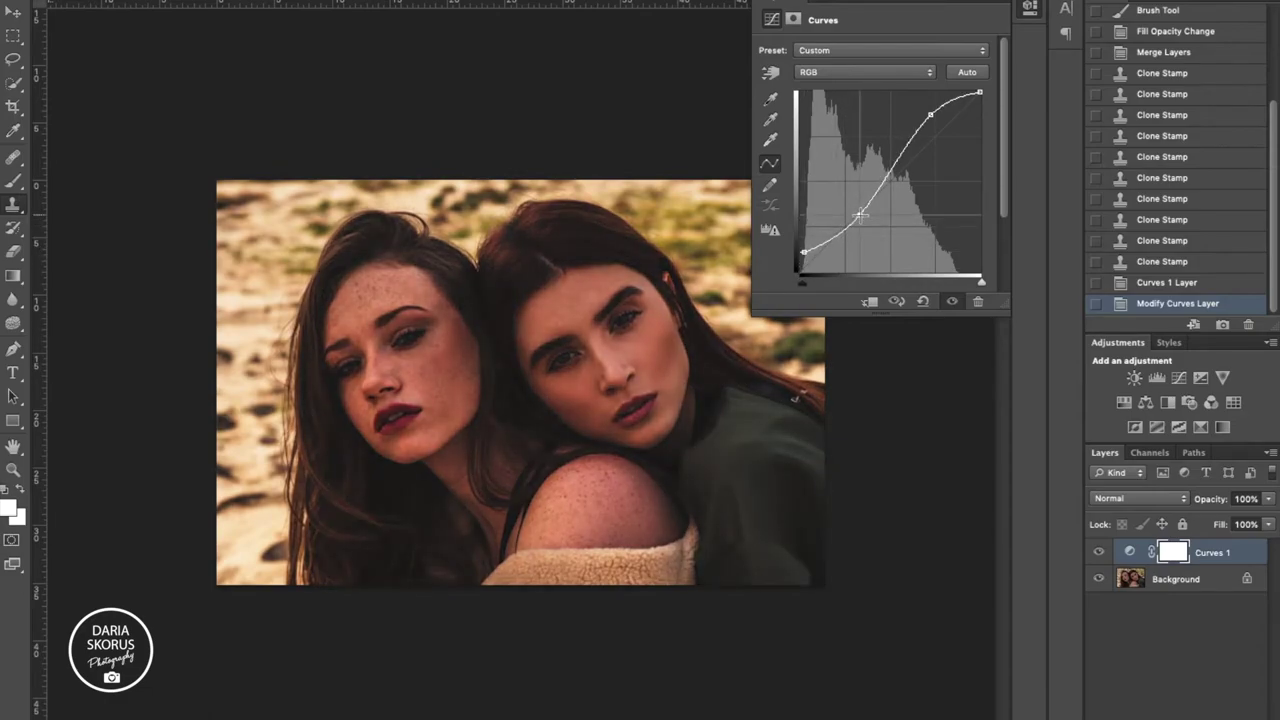
left_click(1098, 553)
left_click(1098, 553)
left_click_drag(1220, 525, 1205, 530)
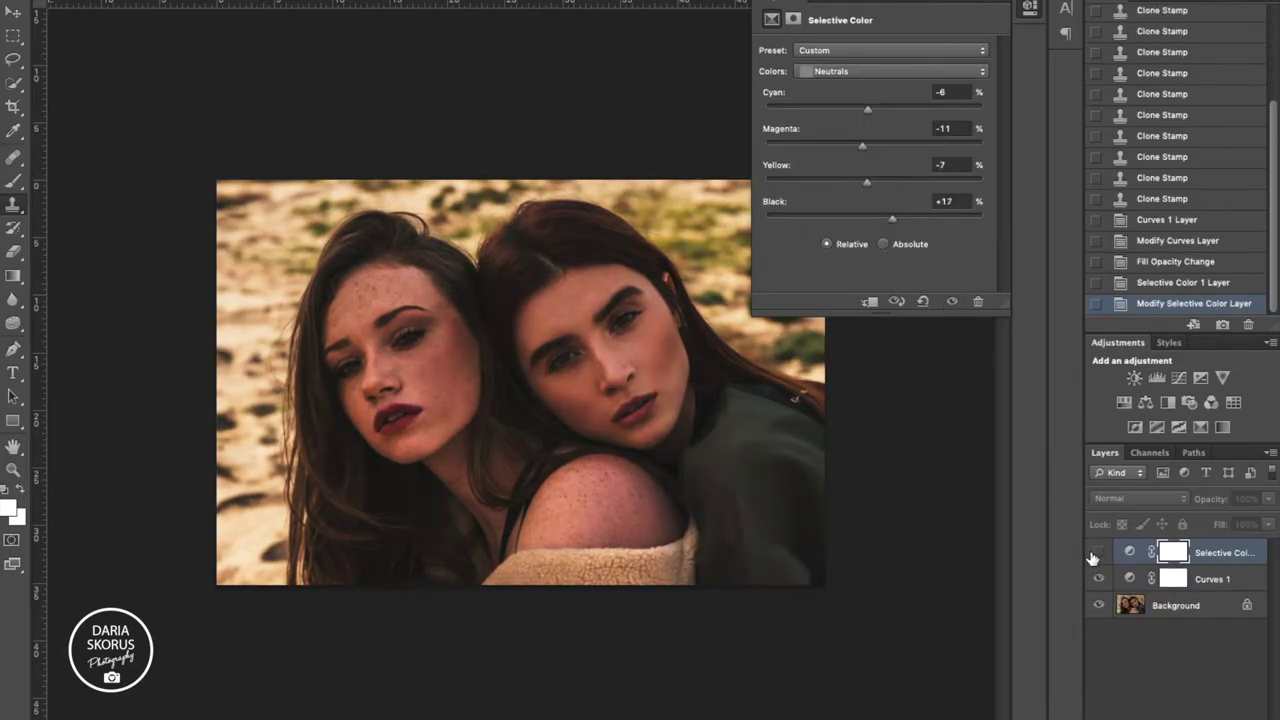
Add Selective Color 2 setting Whites to Magenta +45, Yellow +21, Black -24.
left_click(1098, 553)
left_click(1098, 553)
left_click(1222, 427)
left_click(871, 71)
left_click(836, 57)
mouse_move(874, 218)
left_mouse_down()
mouse_move(990, 220)
mouse_move(849, 218)
mouse_move(898, 199)
left_mouse_up()
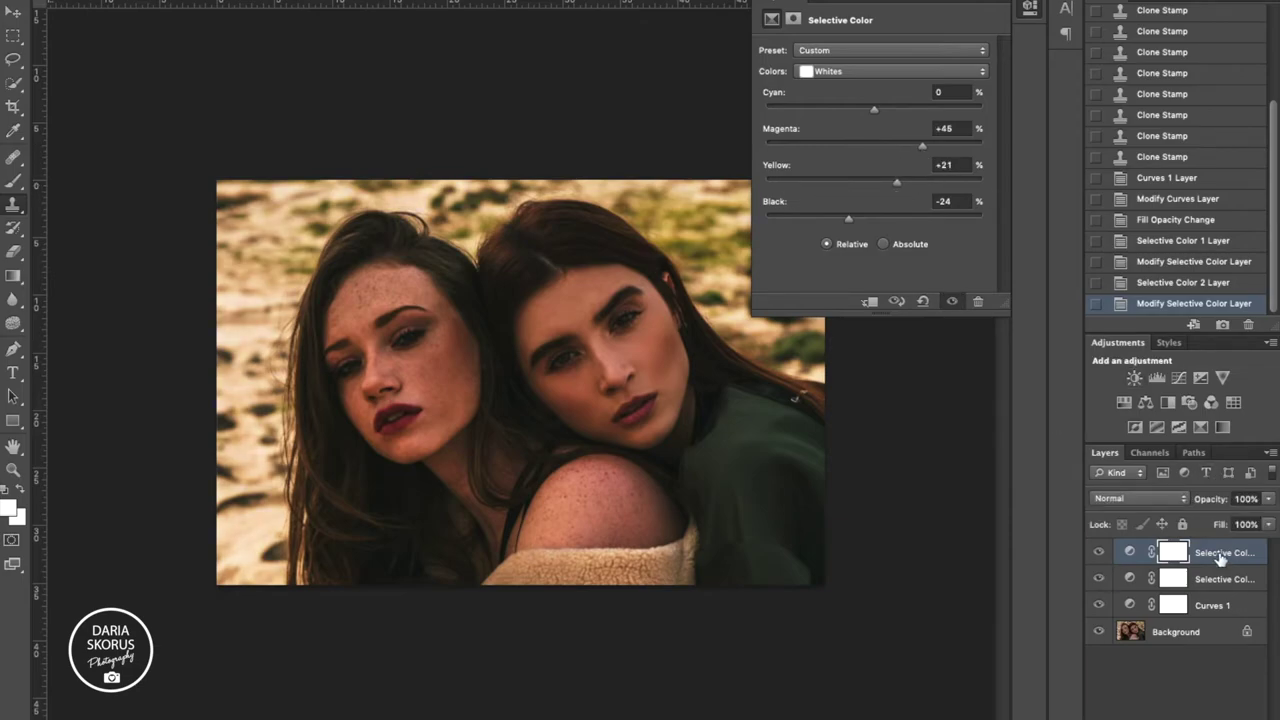
Duplicate the Background layer into a Background copy.
left_click(1222, 631)
left_click_drag(1222, 631, 1222, 716)
left_click(425, 0)
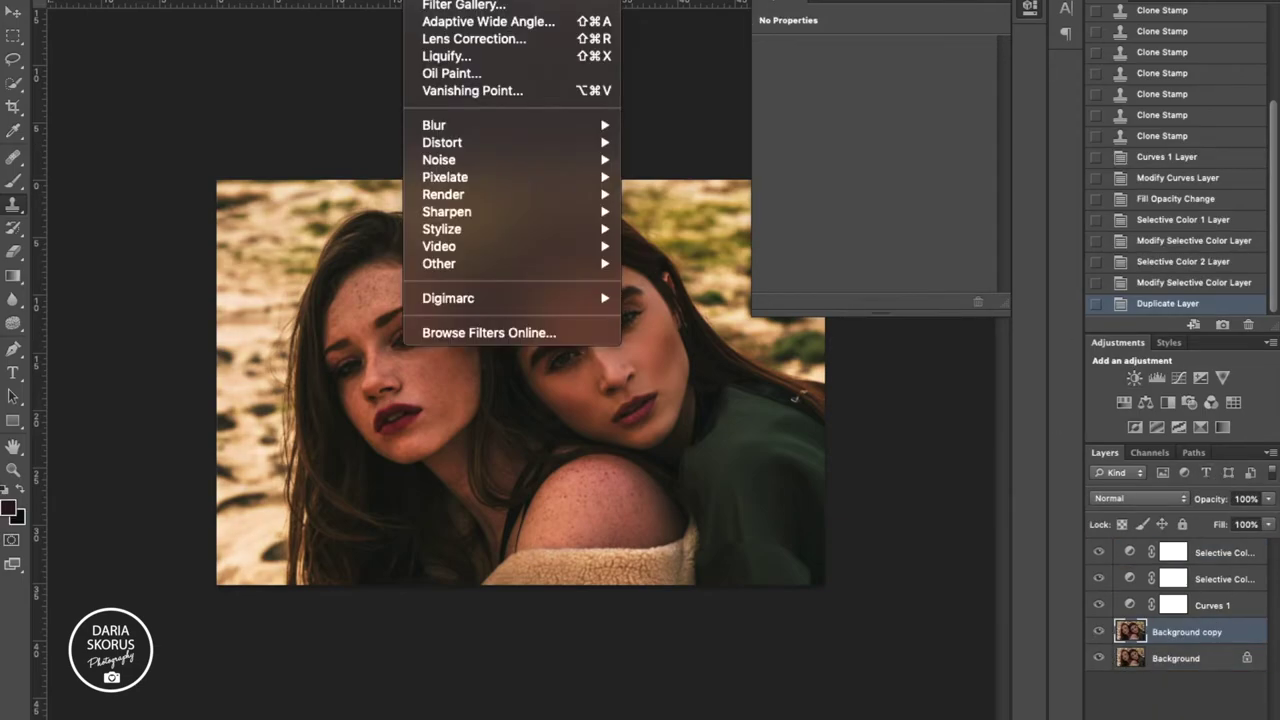
Apply a High Pass filter to Background copy and set its blend mode to Overlay.
left_click(658, 279)
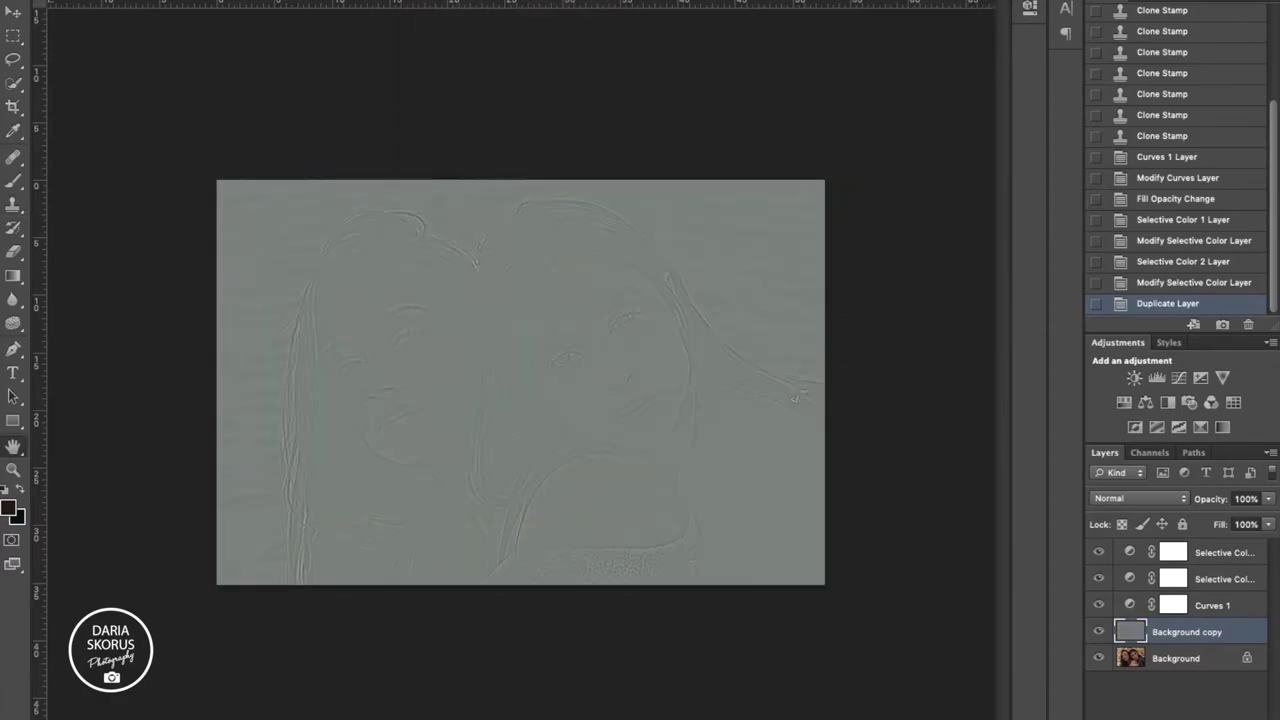
left_click(1150, 498)
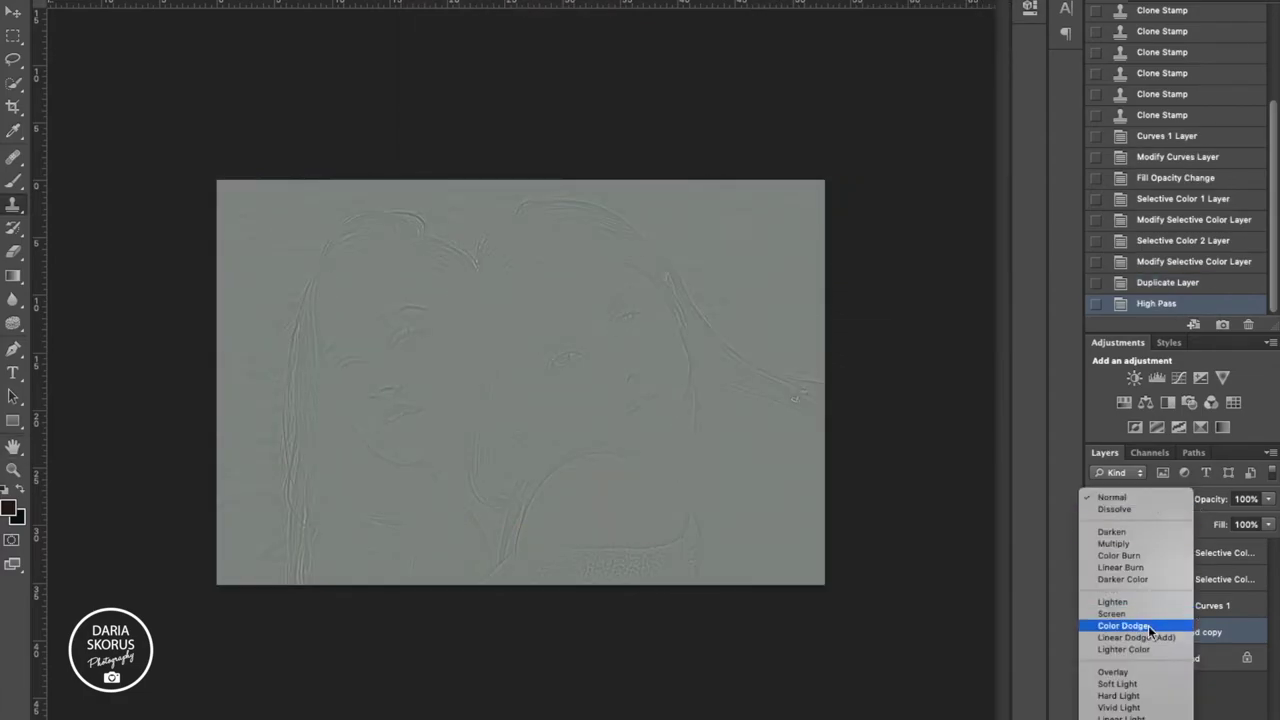
left_click(1145, 671)
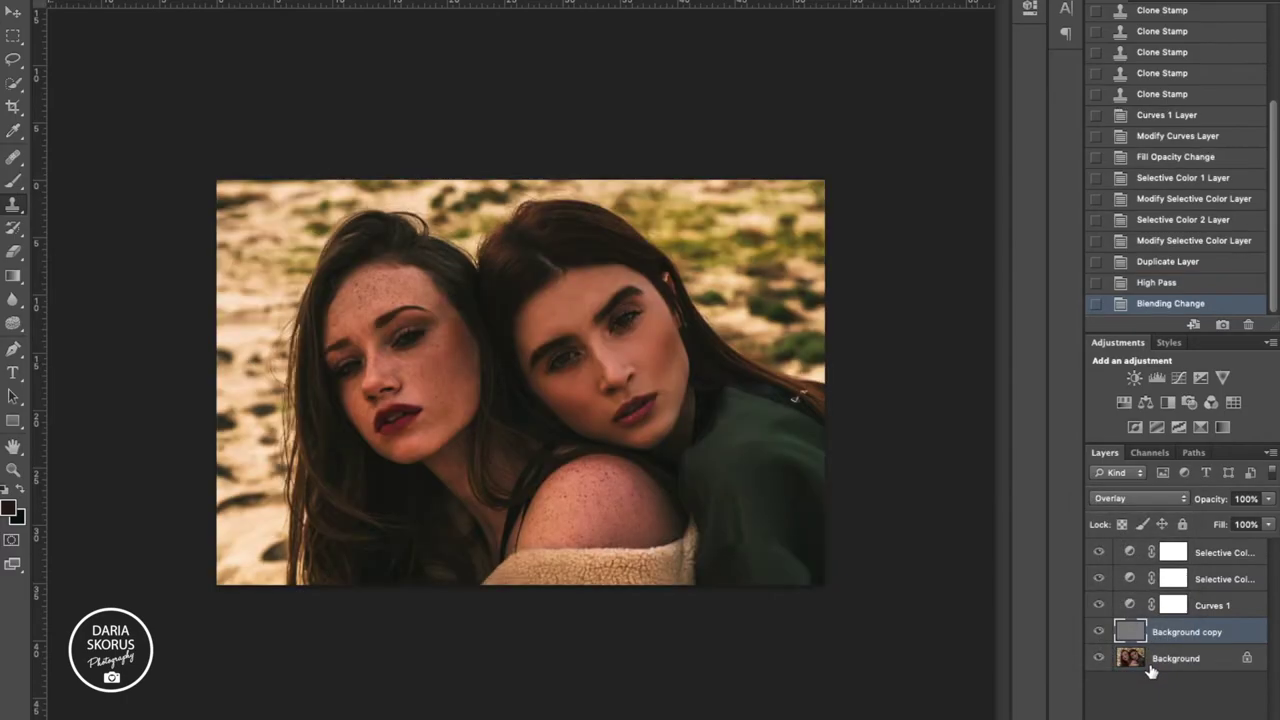
scroll(549, 390, "up", 5)
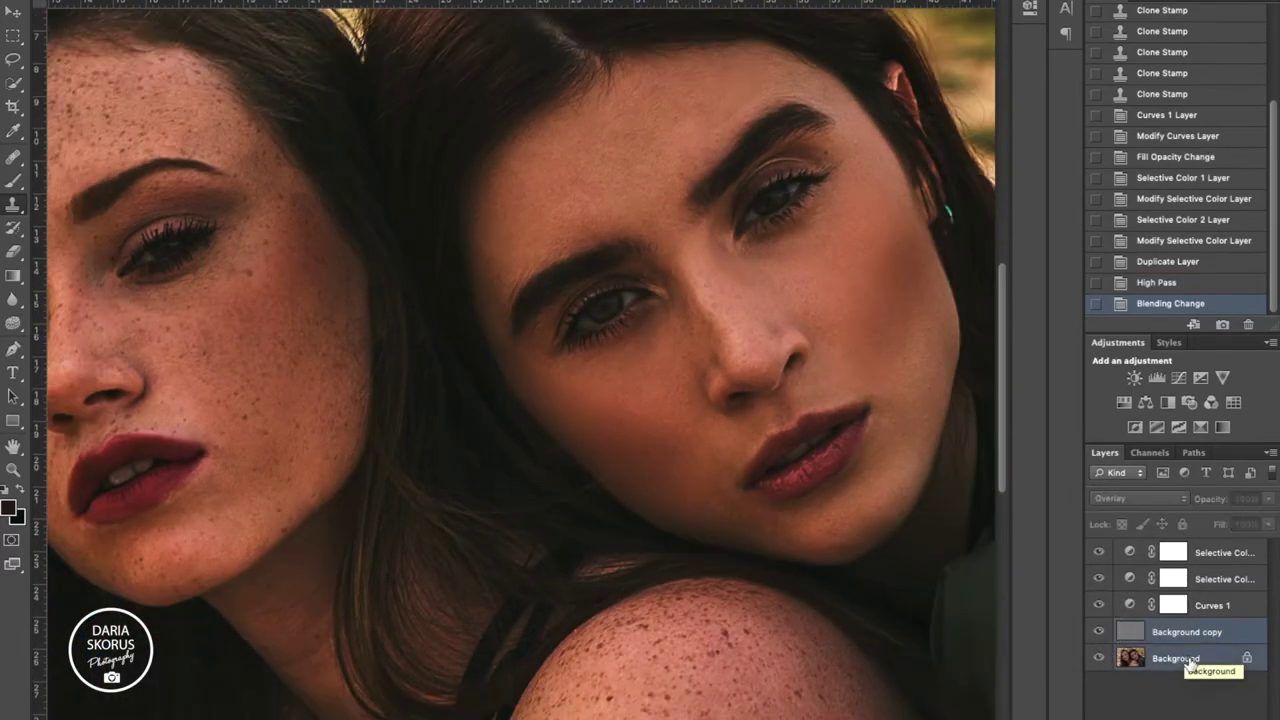
Merge the sharpening layer into Background and clone smooth skin between the eyebrows.
key("ctrl+e")
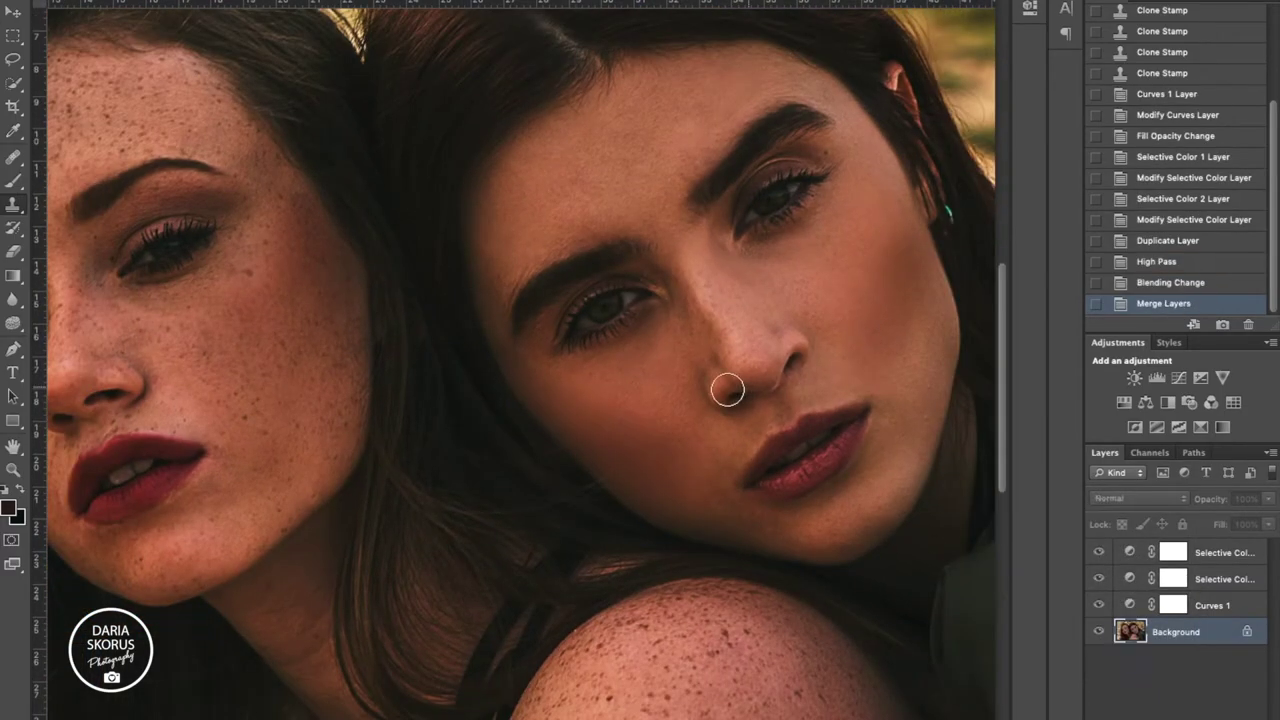
scroll(676, 253, "up", 5)
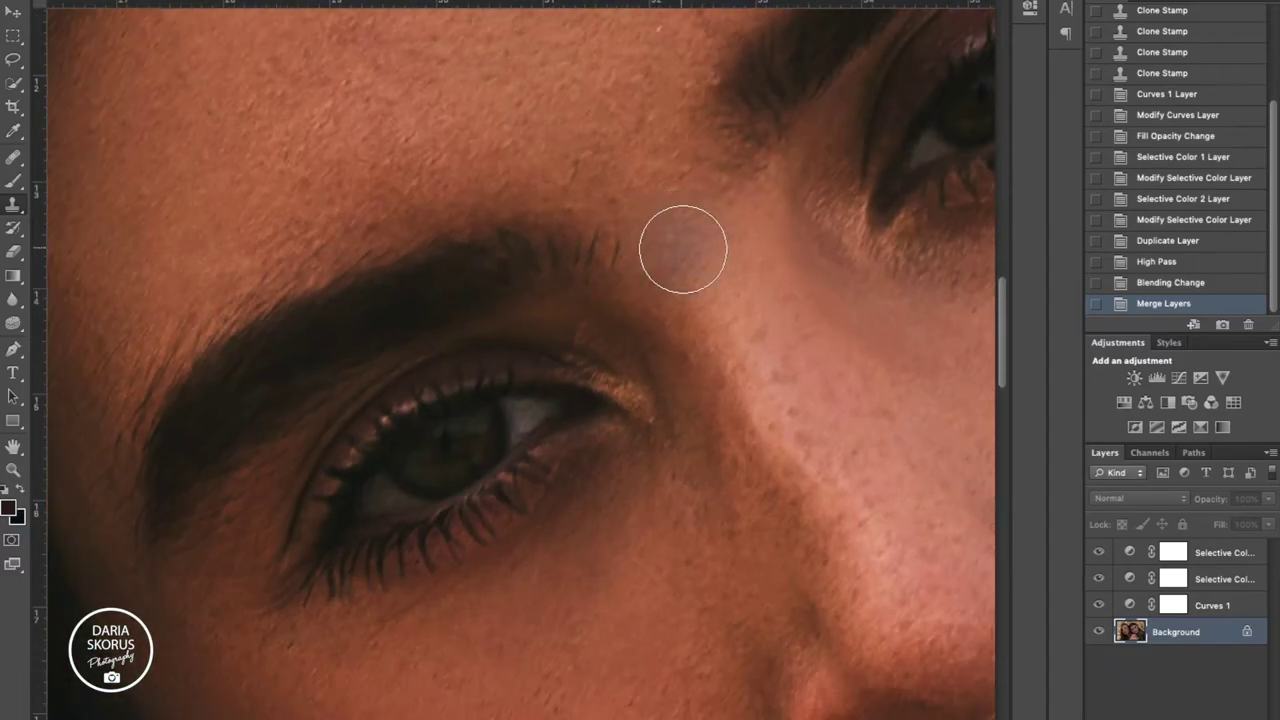
left_click(663, 260, "alt")
left_click(623, 245)
left_click(669, 235)
key("ctrl+z")
Heal the blemishes and skin spots near the right woman's brow.
left_click(13, 157)
left_click(100, 164)
left_click(671, 249)
left_click(593, 265)
left_click(615, 300)
scroll(620, 323, "down", 5)
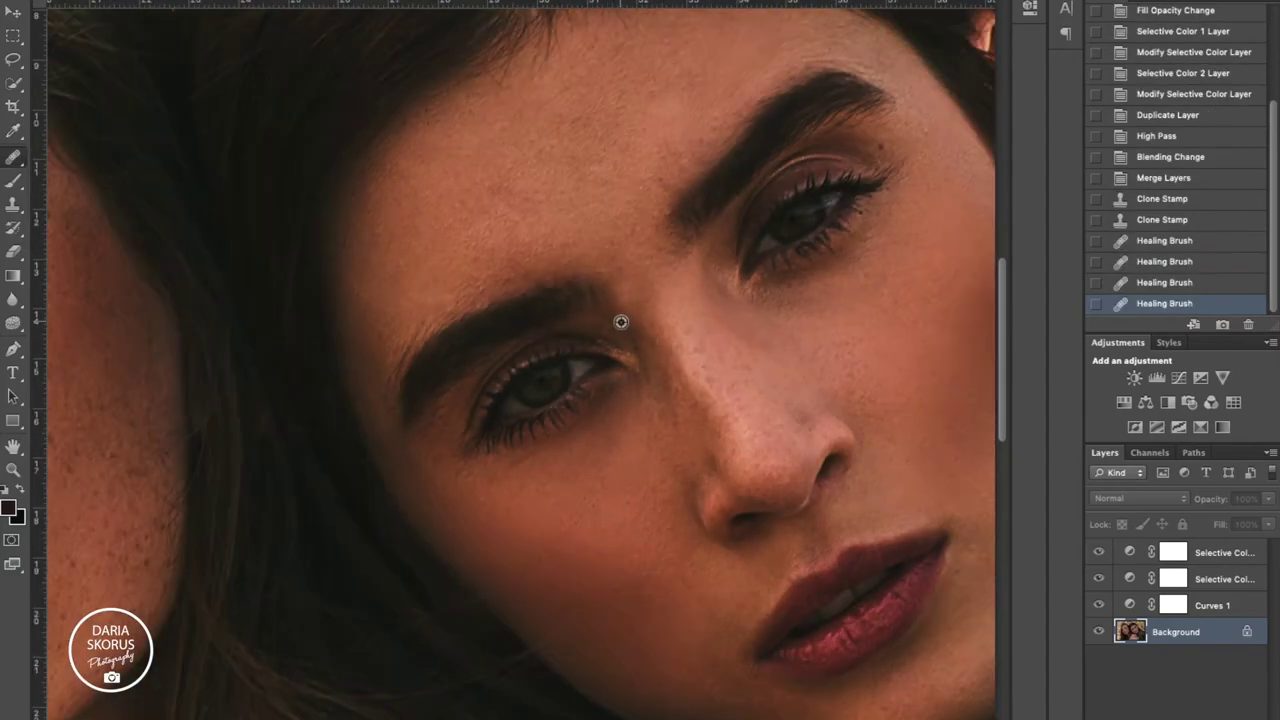
scroll(196, 342, "up", 5)
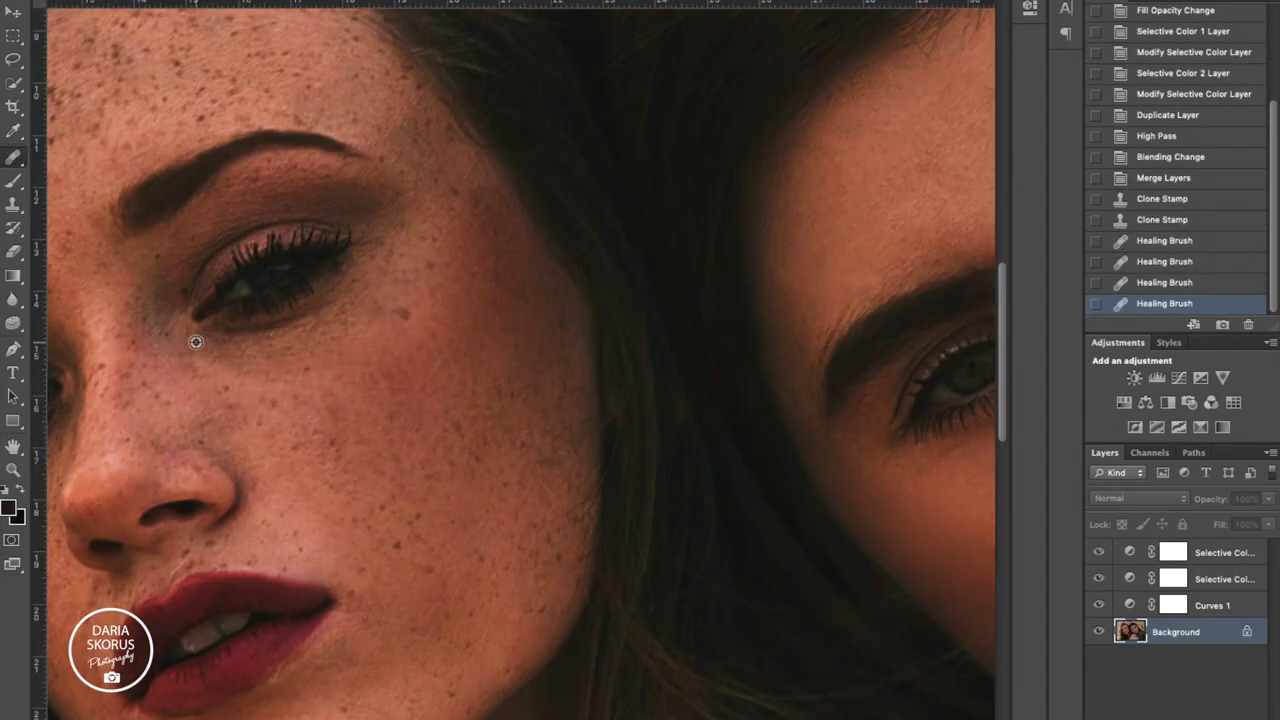
Heal the small freckles and spots on the left woman's cheek, chin and lip.
left_click(297, 668)
left_click(188, 566)
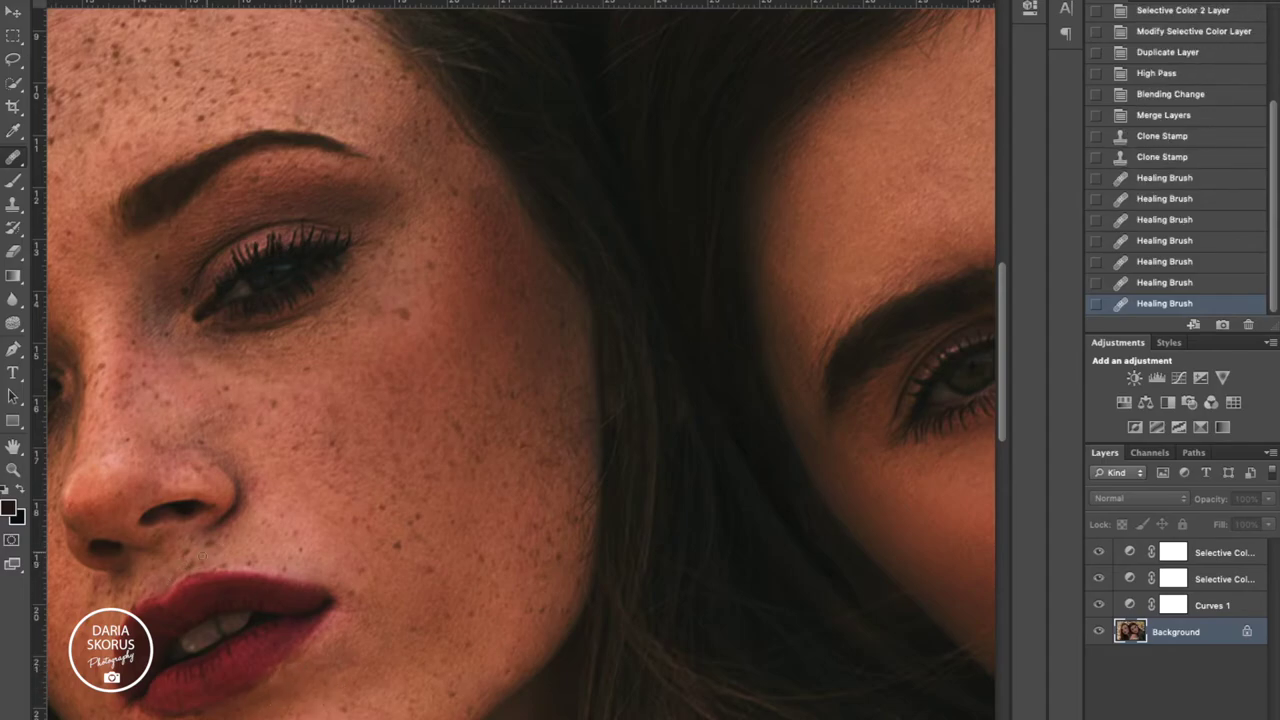
left_click(94, 590)
left_click(225, 477)
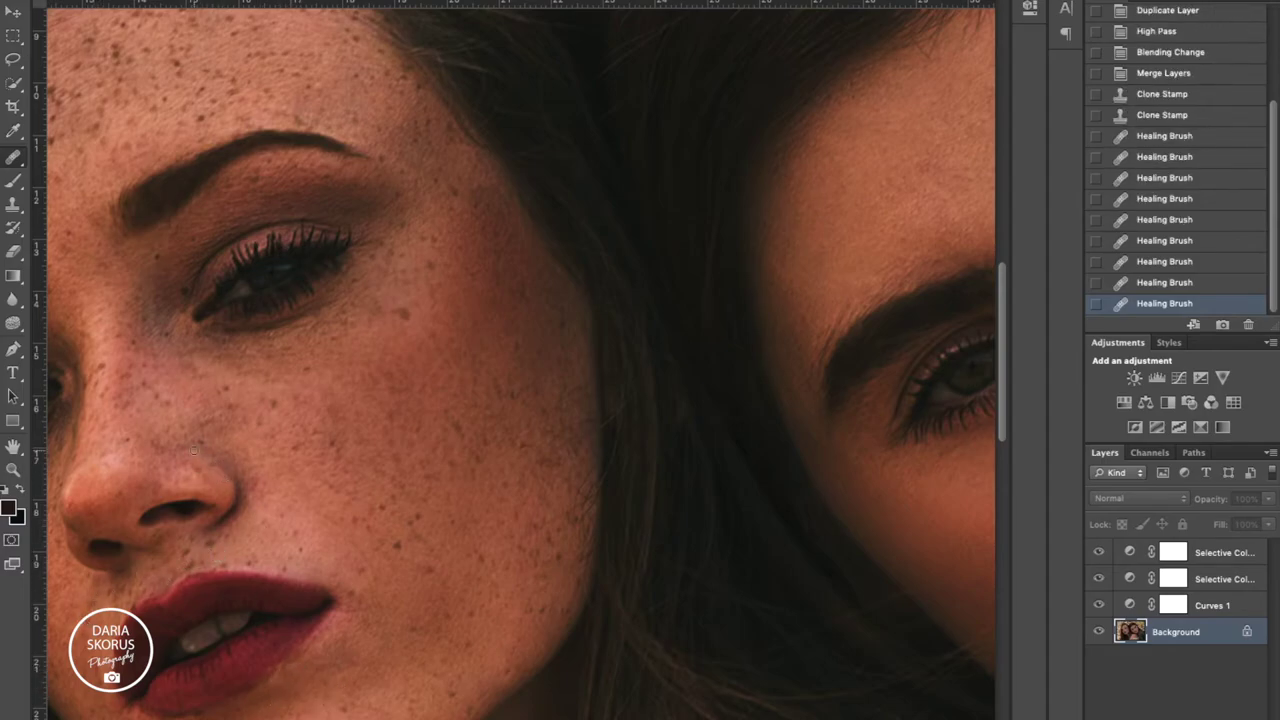
left_click(366, 560)
left_click(257, 483)
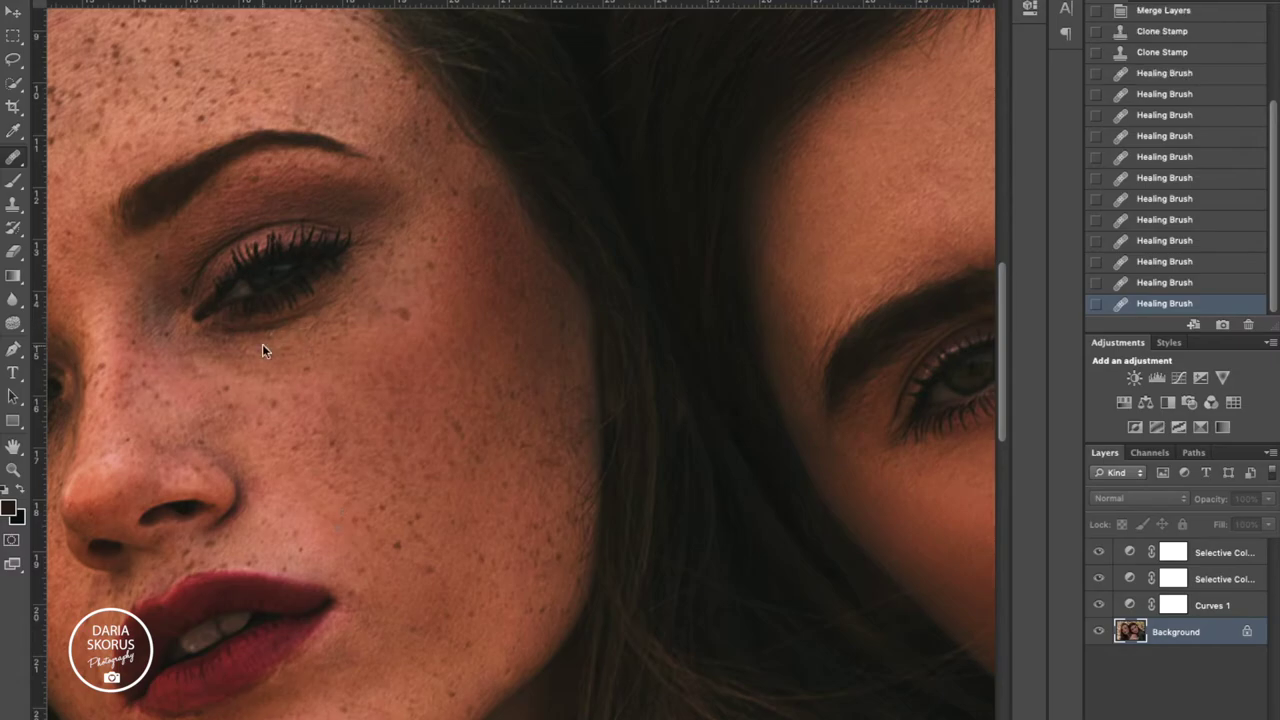
Fit the whole photo in view and duplicate the Background layer.
scroll(300, 466, "down", 2)
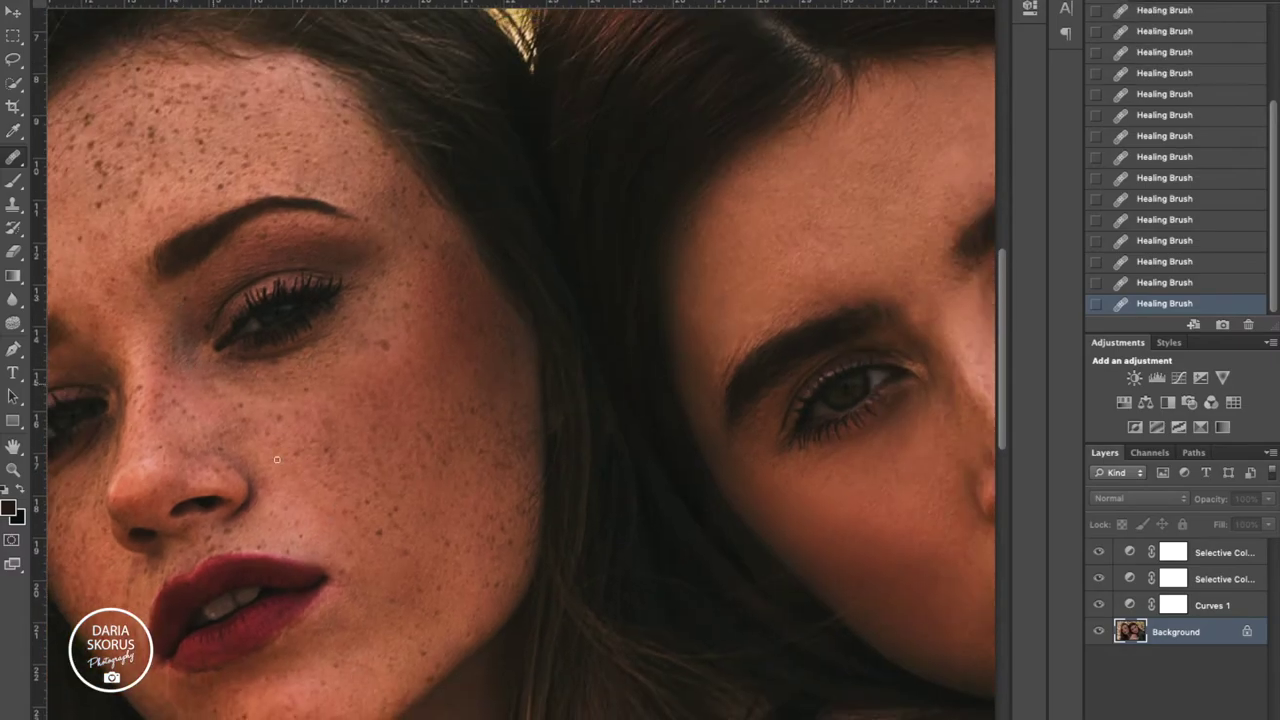
scroll(347, 466, "down", 1)
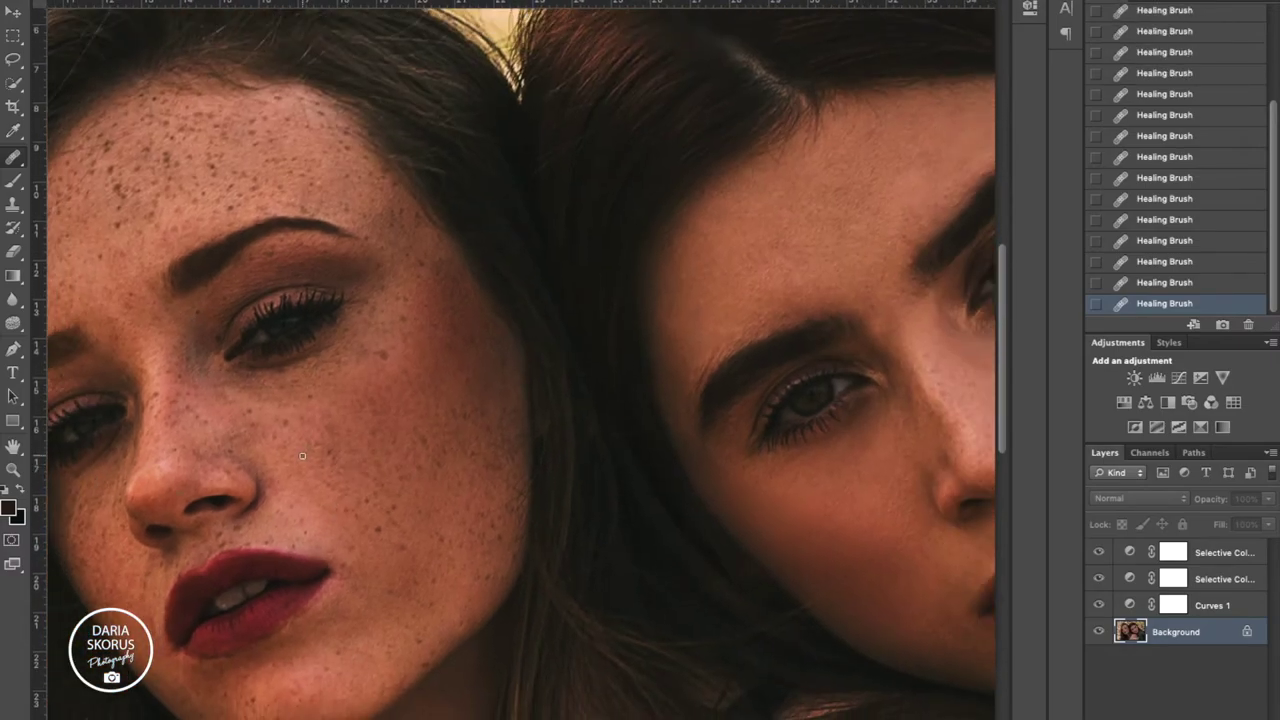
scroll(469, 443, "down", 2)
scroll(843, 521, "down", 2)
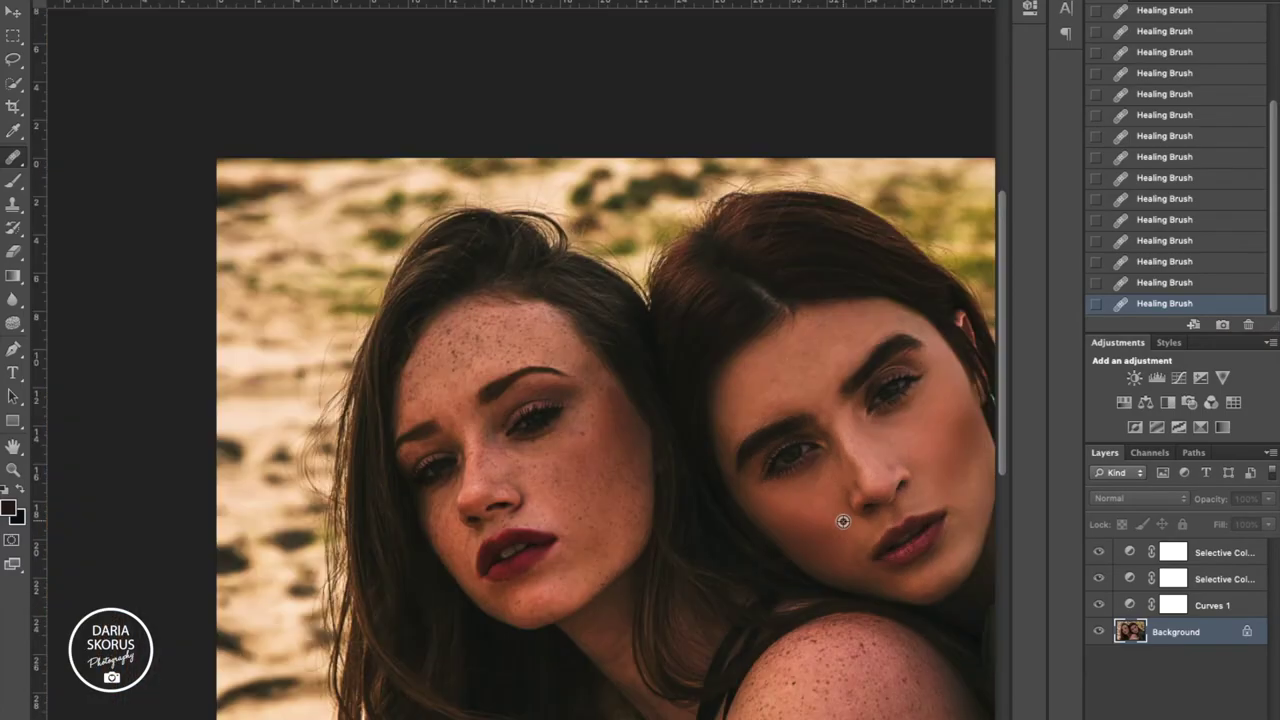
scroll(836, 517, "down", 2)
scroll(786, 409, "up", 4)
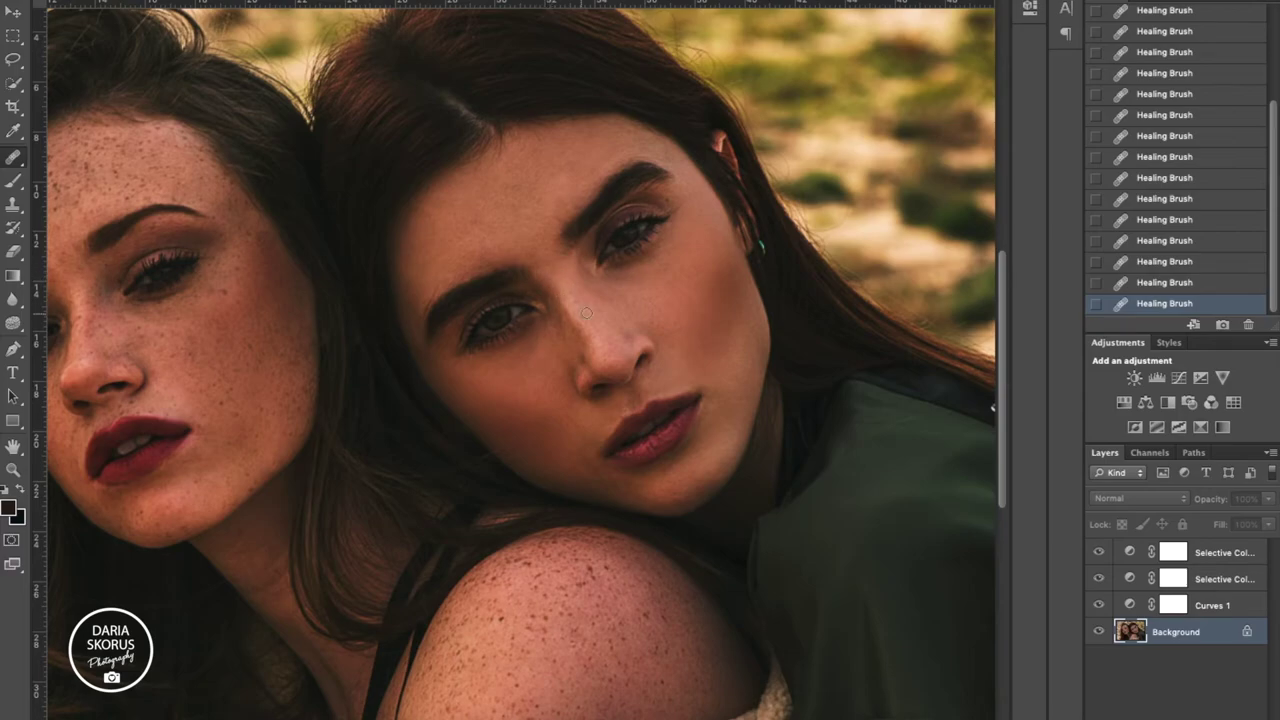
key("ctrl+0")
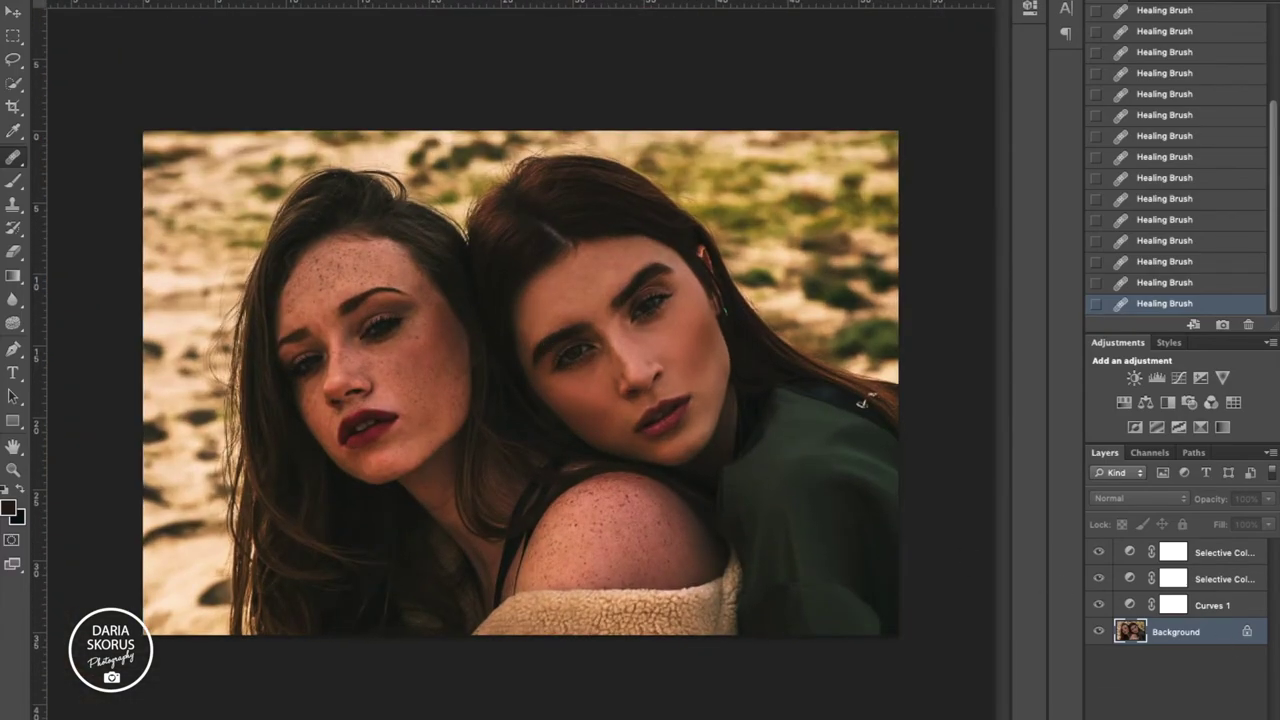
key("ctrl+j")
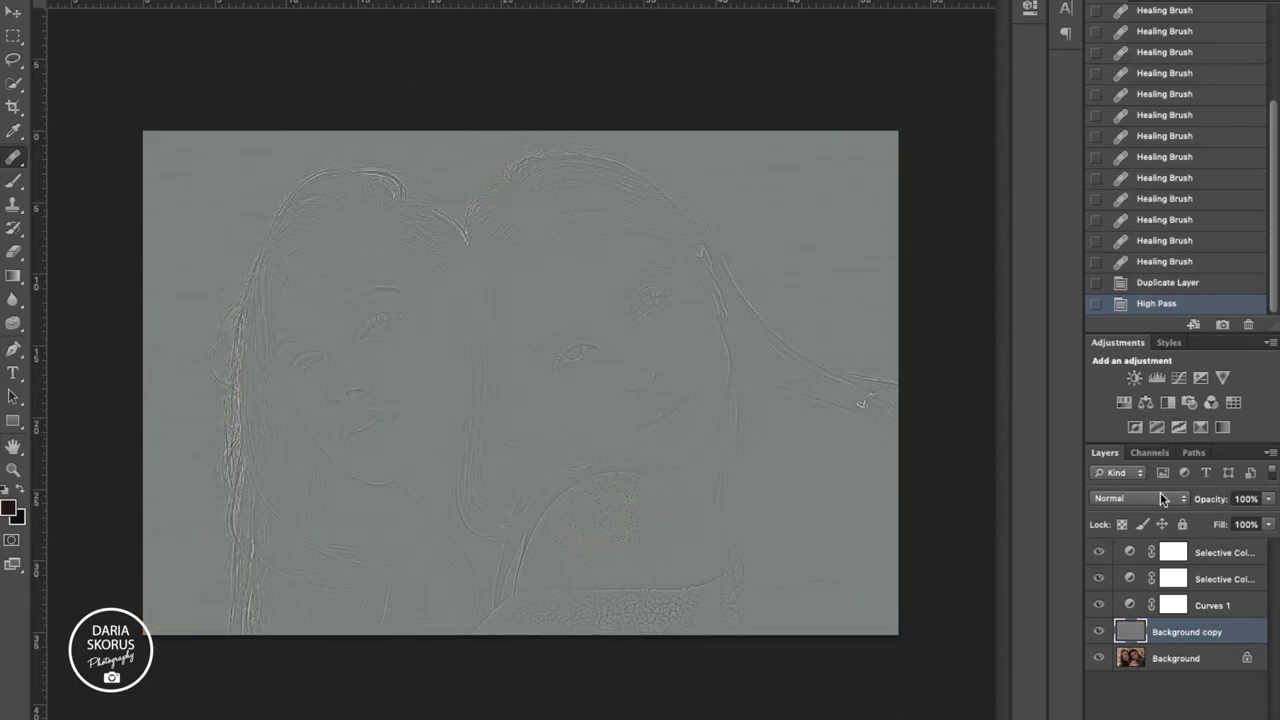
Set the high-pass sharpening layer's blend mode to Overlay.
left_click(1160, 498)
left_click(1110, 673)
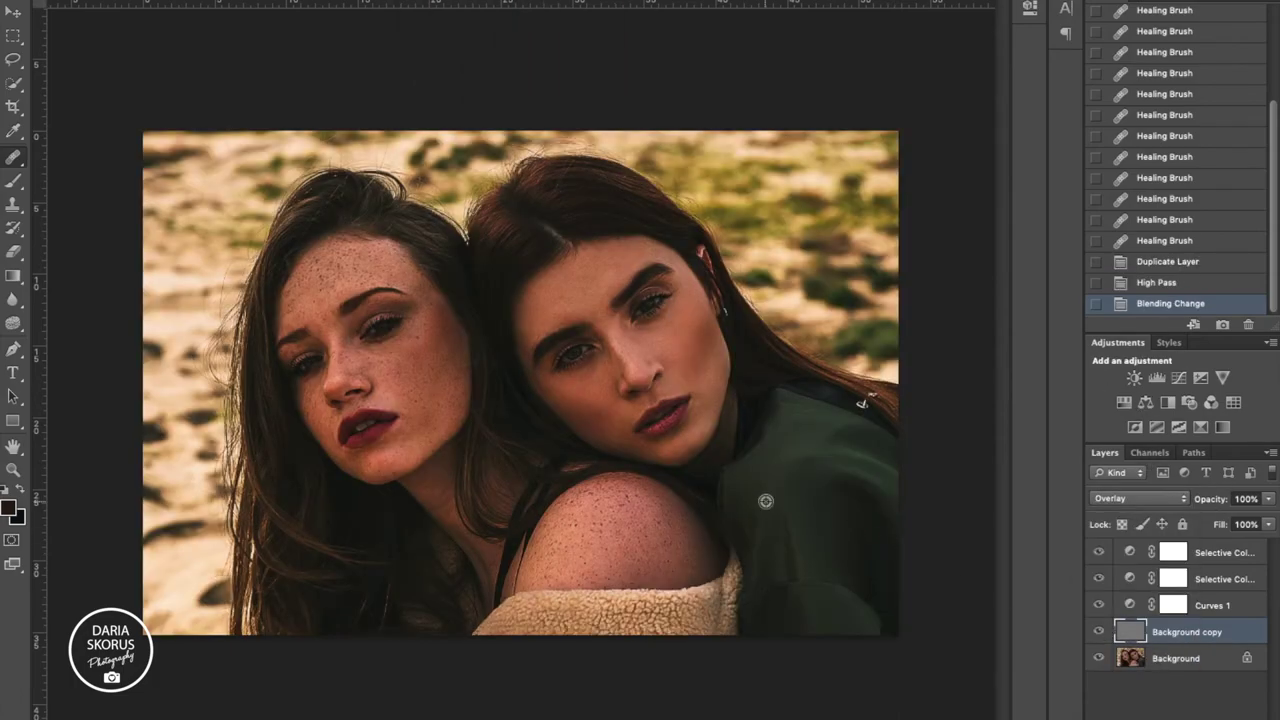
scroll(765, 501, "up", 3)
scroll(618, 495, "down", 1)
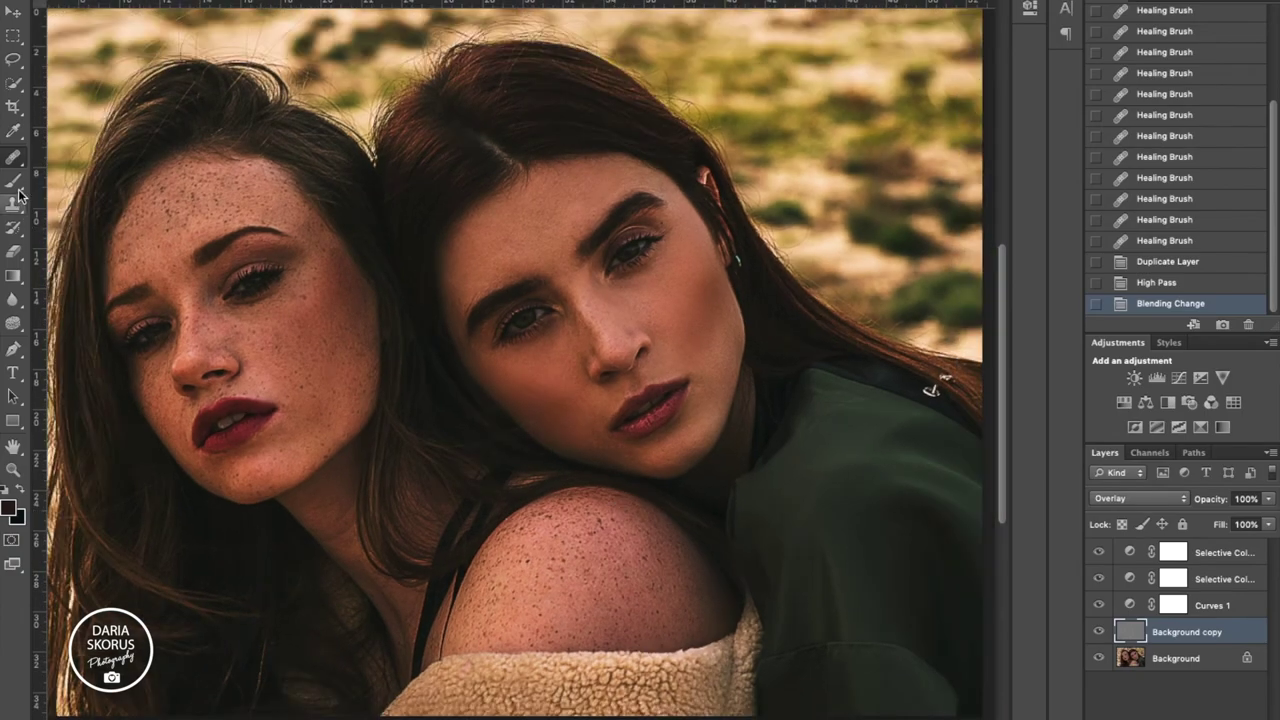
Erase the sharpening from parts of the photo and the right woman's face and forehead.
left_click(13, 250)
scroll(280, 390, "down", 4)
left_click_drag(282, 388, 326, 521)
left_click_drag(484, 273, 748, 369)
mouse_move(778, 523)
left_mouse_down()
mouse_move(563, 563)
mouse_move(489, 463)
mouse_move(494, 397)
left_mouse_up()
scroll(494, 397, "up", 3)
left_click_drag(658, 397, 740, 340)
mouse_move(760, 320)
left_mouse_down()
mouse_move(808, 300)
mouse_move(830, 350)
left_mouse_up()
left_click_drag(830, 350, 846, 386)
With a smaller eraser, clear sharpening on the left face and chin, then merge into Background.
key("bracketleft")
key("bracketleft")
mouse_move(320, 185)
left_mouse_down()
mouse_move(335, 197)
mouse_move(252, 217)
left_mouse_up()
left_click_drag(309, 290, 292, 458)
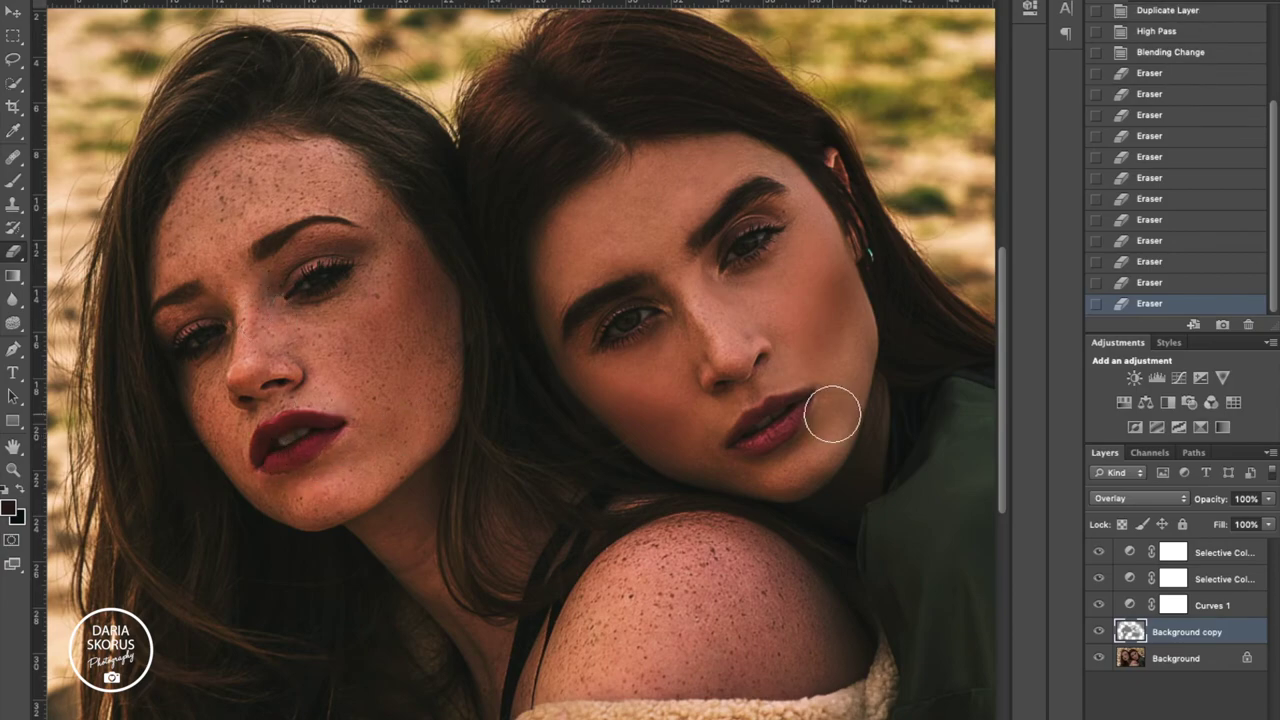
left_click(1099, 633)
key("ctrl+e")
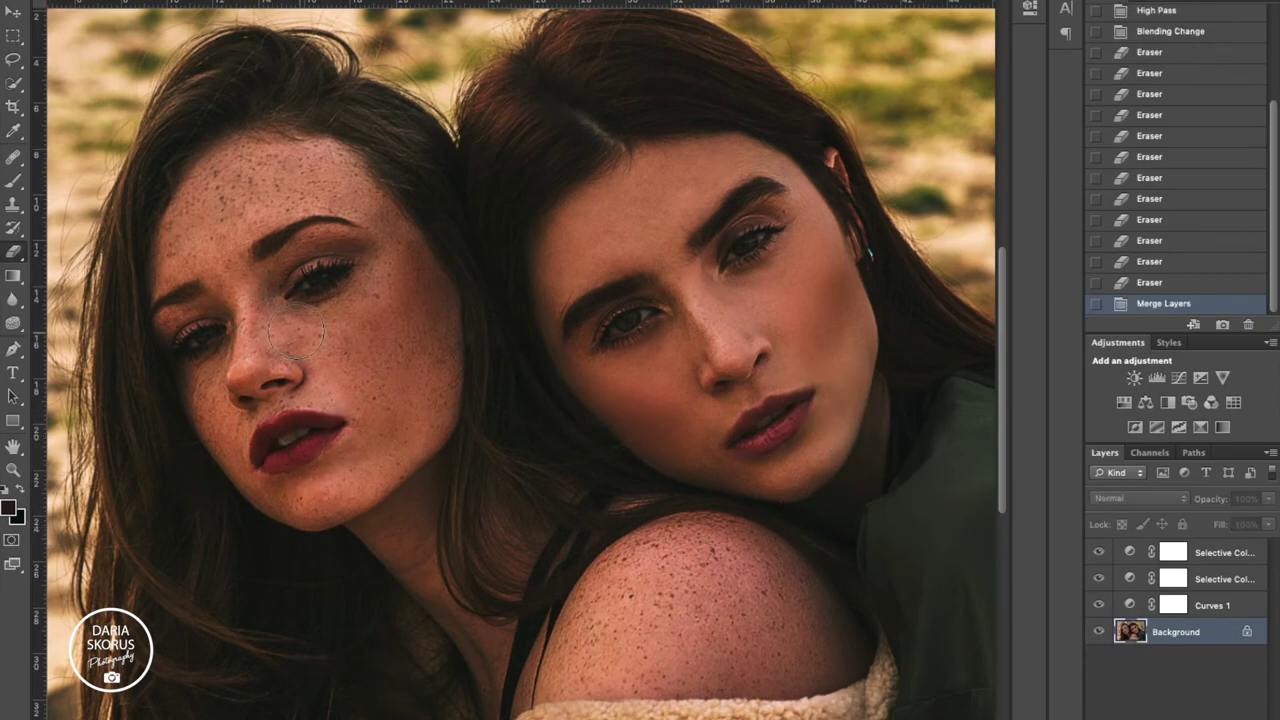
scroll(286, 323, "up", 3)
Set white as the foreground colour, pick the Brush, and duplicate the Background layer.
left_click(9, 508)
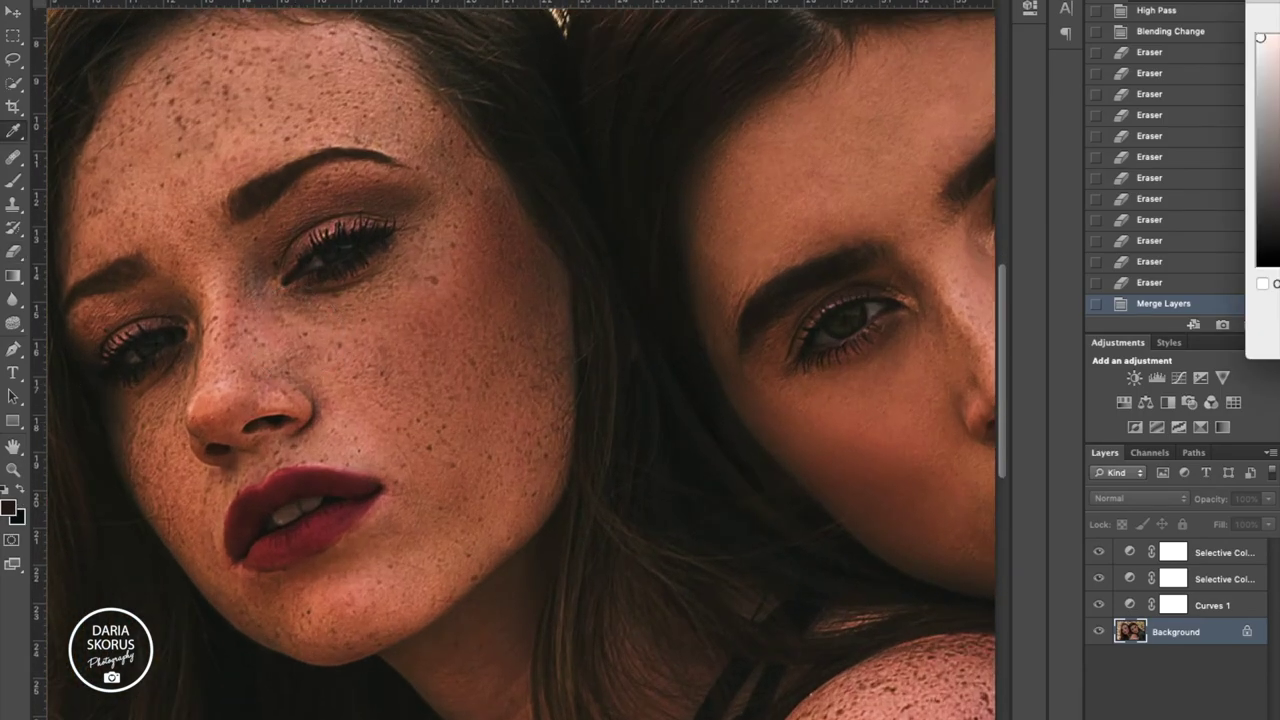
key("Return")
scroll(250, 265, "up", 2)
key("b")
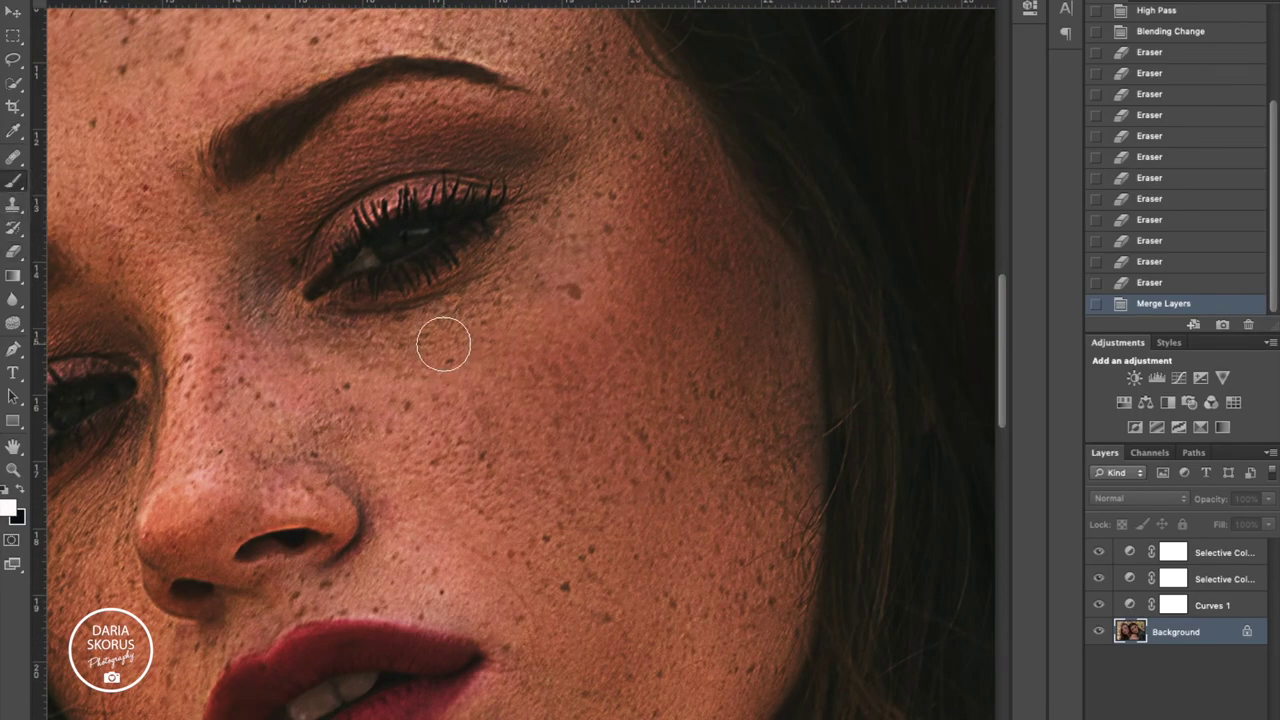
left_click_drag(1213, 637, 906, 471)
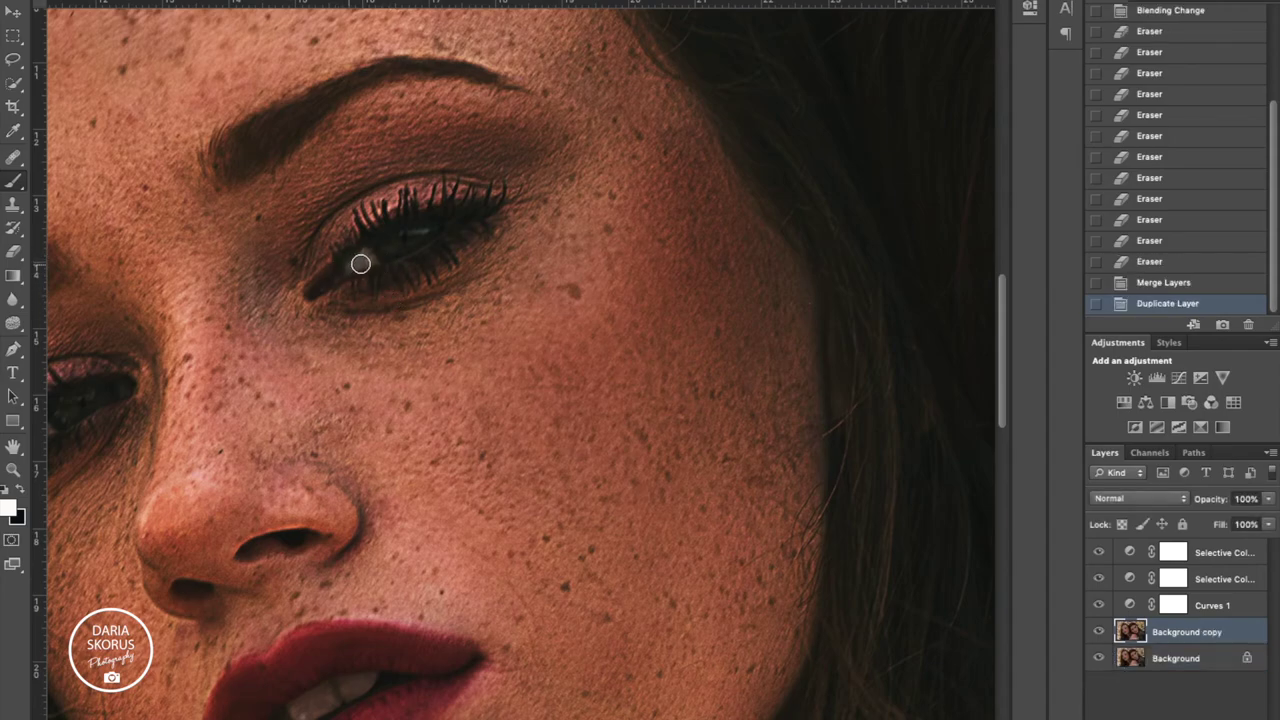
Paint white highlights into both women's eyes and eye whites.
left_click(360, 263)
left_click(364, 261)
scroll(500, 360, "left", 10)
left_click(342, 428)
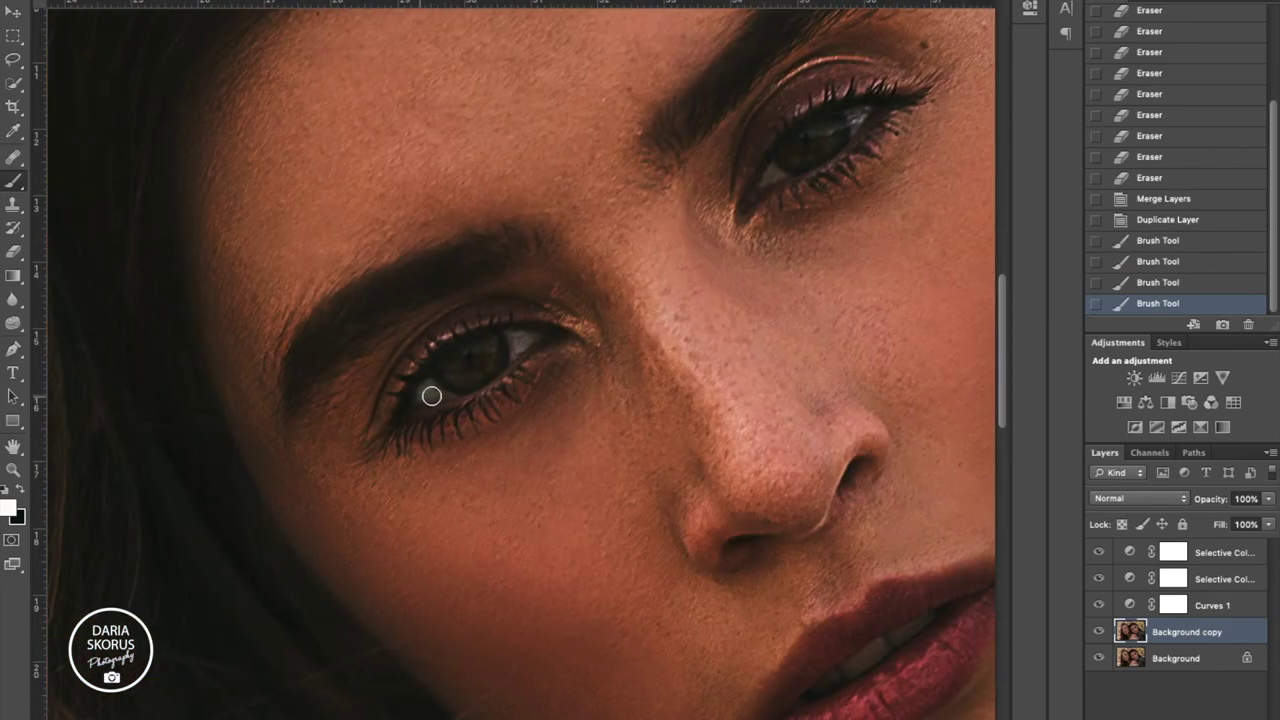
left_click(431, 396)
left_click(523, 343)
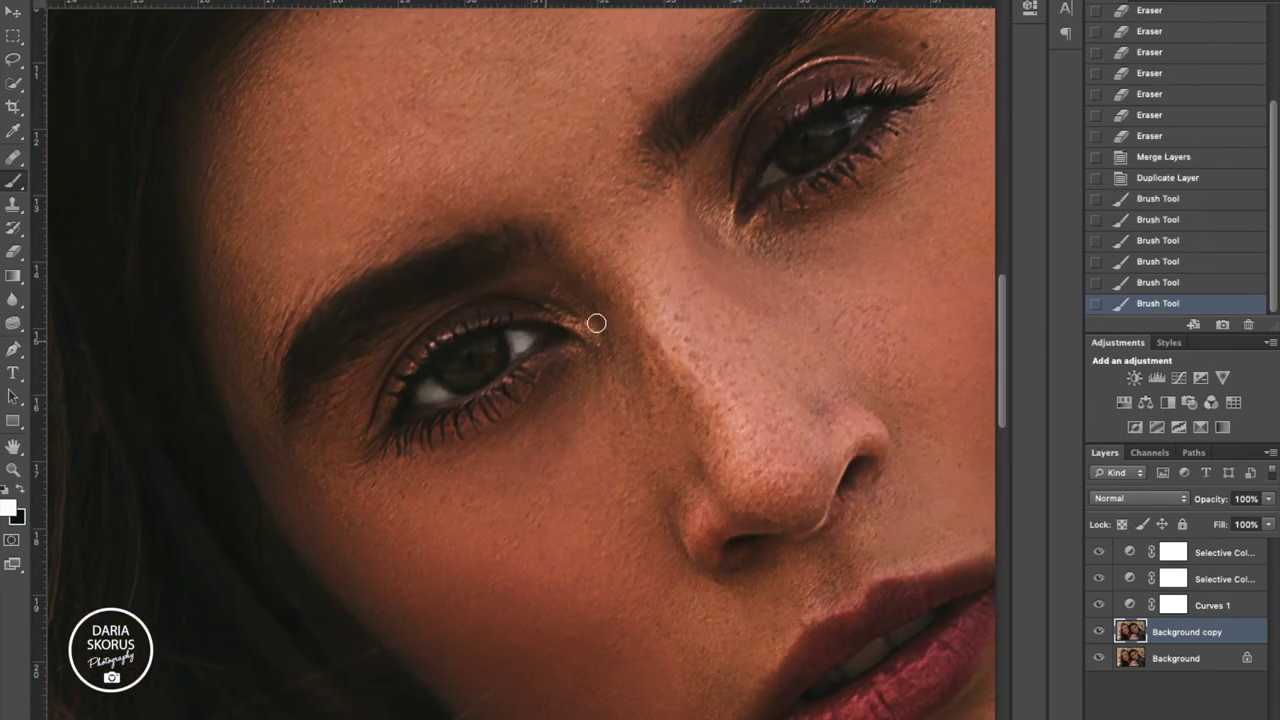
left_click(770, 170)
left_click(857, 122)
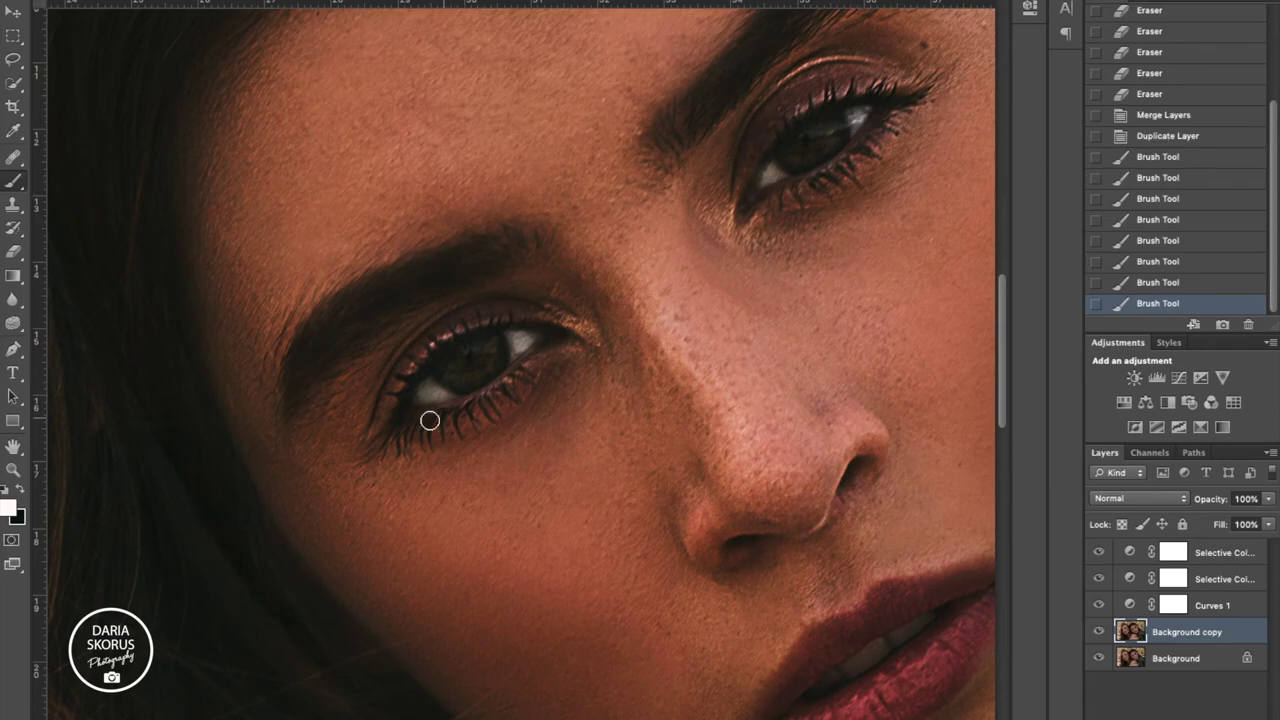
Zoom in and erase stray white from the eyelashes with a smaller Eraser.
scroll(443, 420, "down", 5, "alt")
key("ctrl+plus")
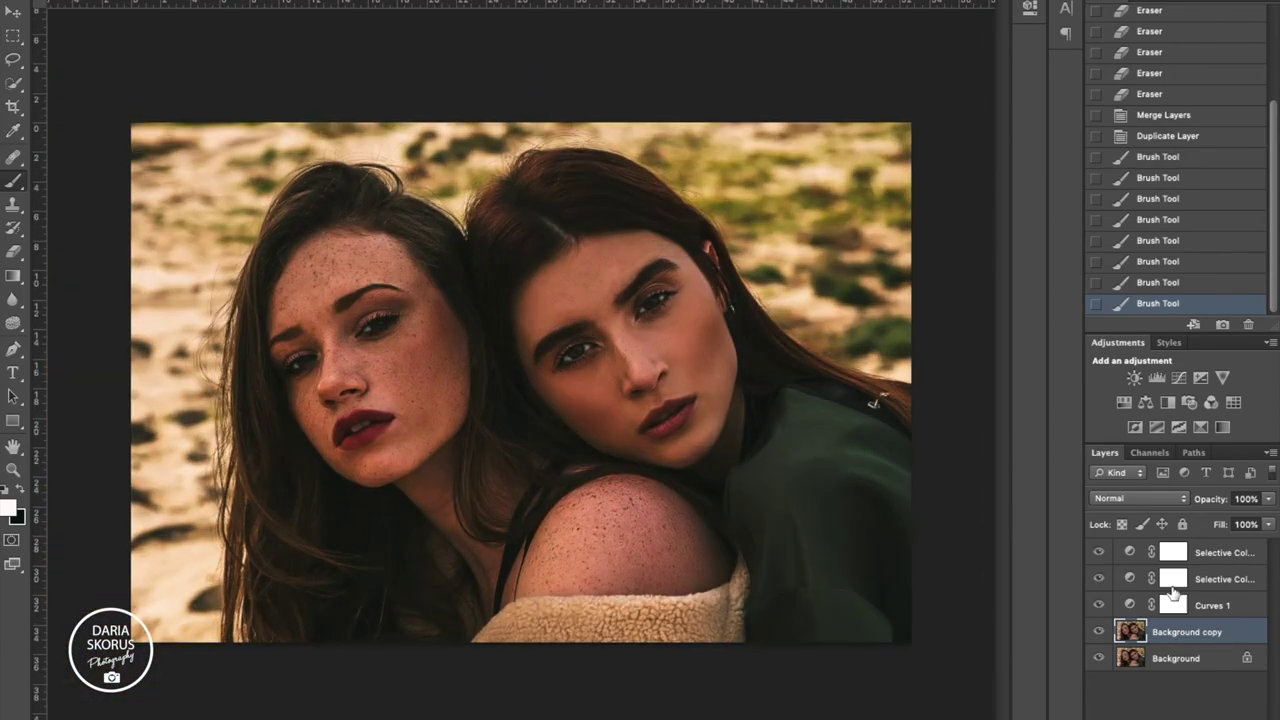
scroll(340, 385, "up", 1, "alt")
scroll(340, 385, "up", 3, "alt")
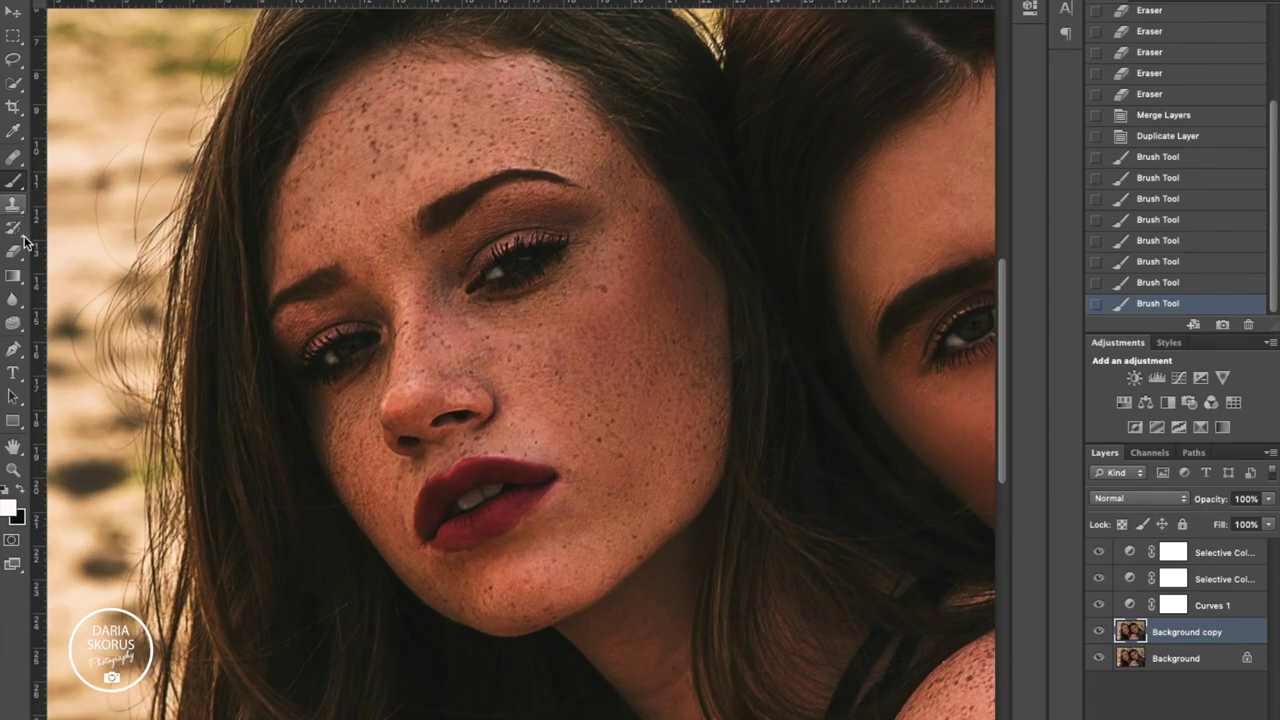
left_click(13, 251)
scroll(449, 233, "up", 1, "alt")
scroll(449, 233, "up", 2, "alt")
scroll(451, 329, "down", 2, "alt")
key("bracketleft")
key("bracketleft")
key("bracketleft")
scroll(523, 285, "up", 1, "alt")
left_click_drag(523, 285, 540, 275)
left_click(256, 429)
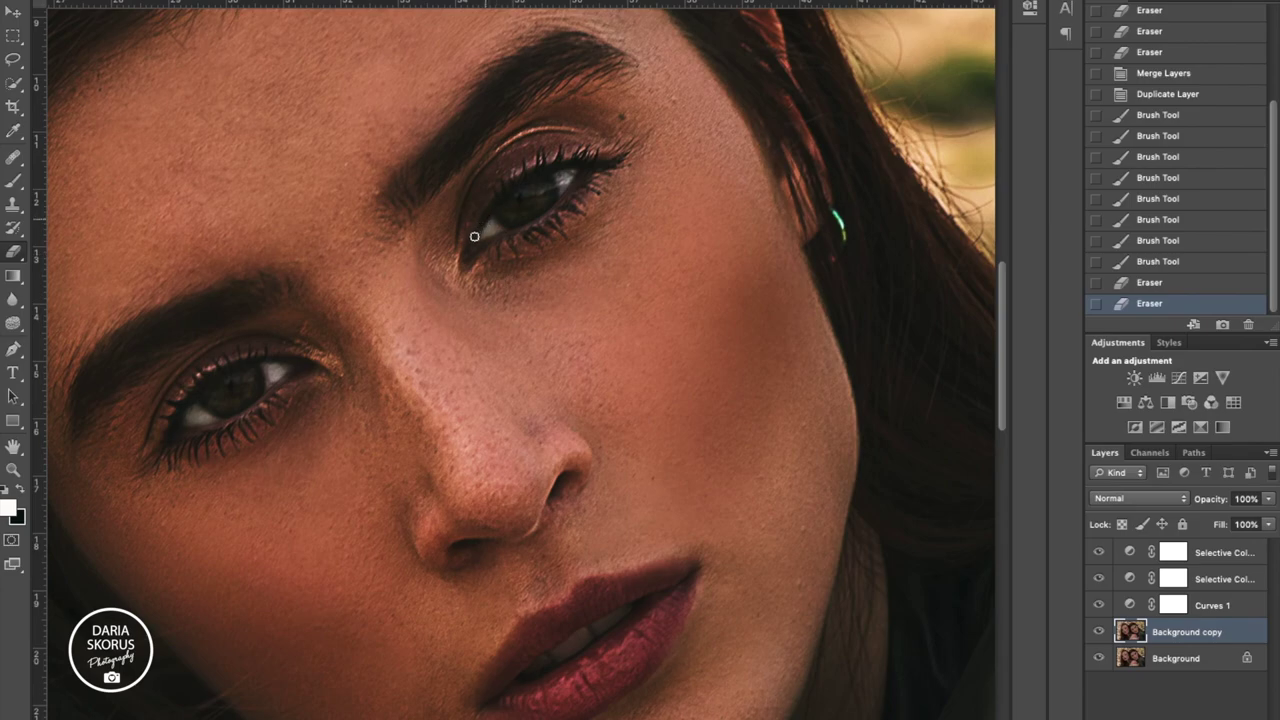
Erase the remaining white off the lashes and zoom back out.
left_click(286, 380)
left_click(280, 389)
left_click(204, 426)
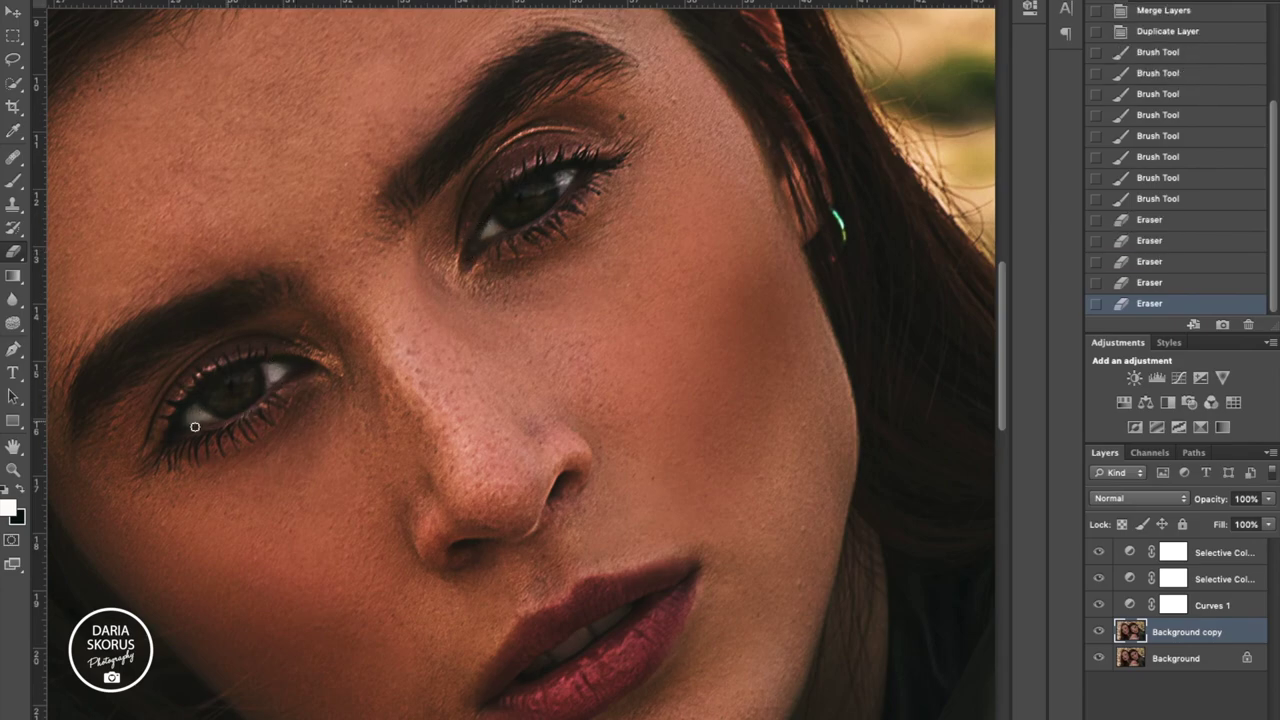
left_click(576, 176)
key("ctrl+minus")
key("ctrl+minus")
key("ctrl+minus")
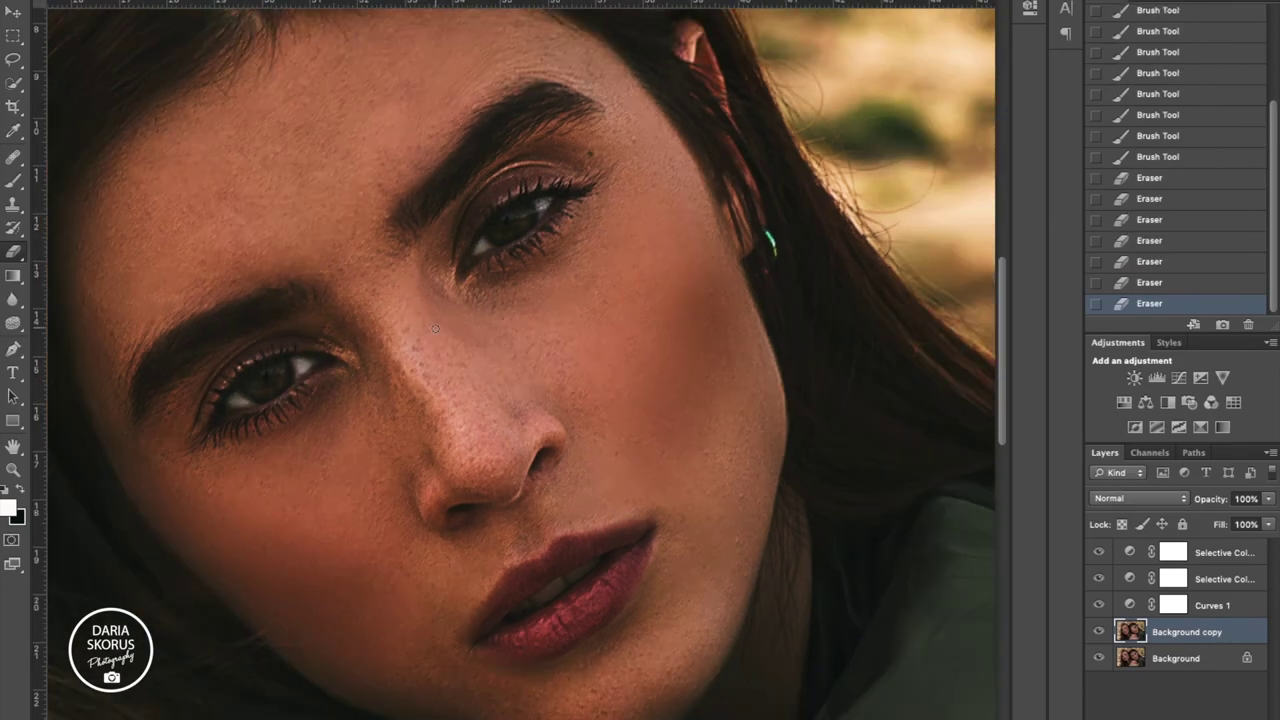